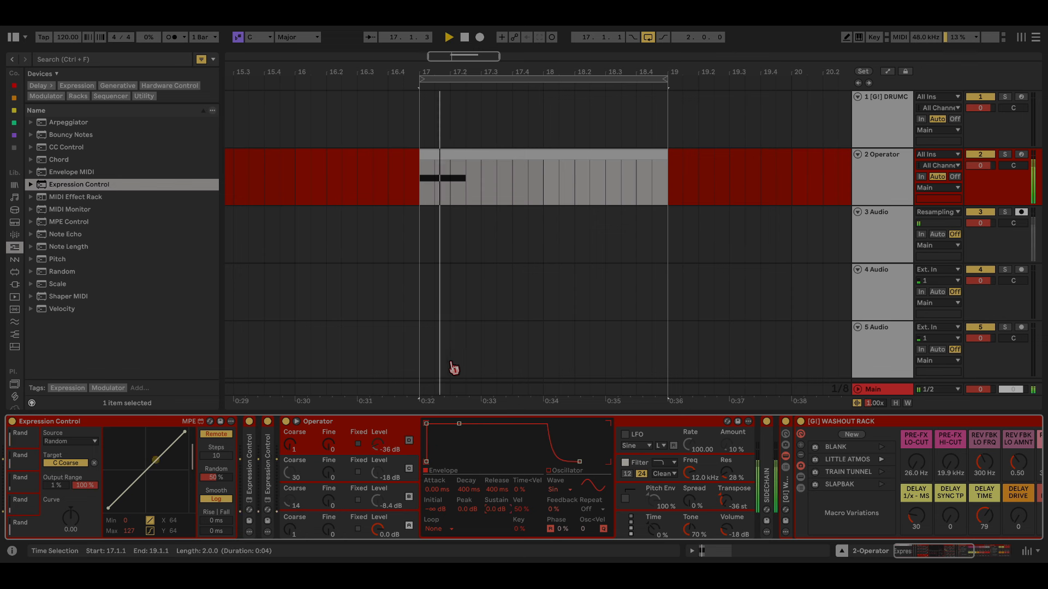
Step: Reset the Spectral Time tilt to zero, turn off Loop, and stop recording Audio 94
scroll(786, 472, right, 4)
drag(709, 462, 709, 490)
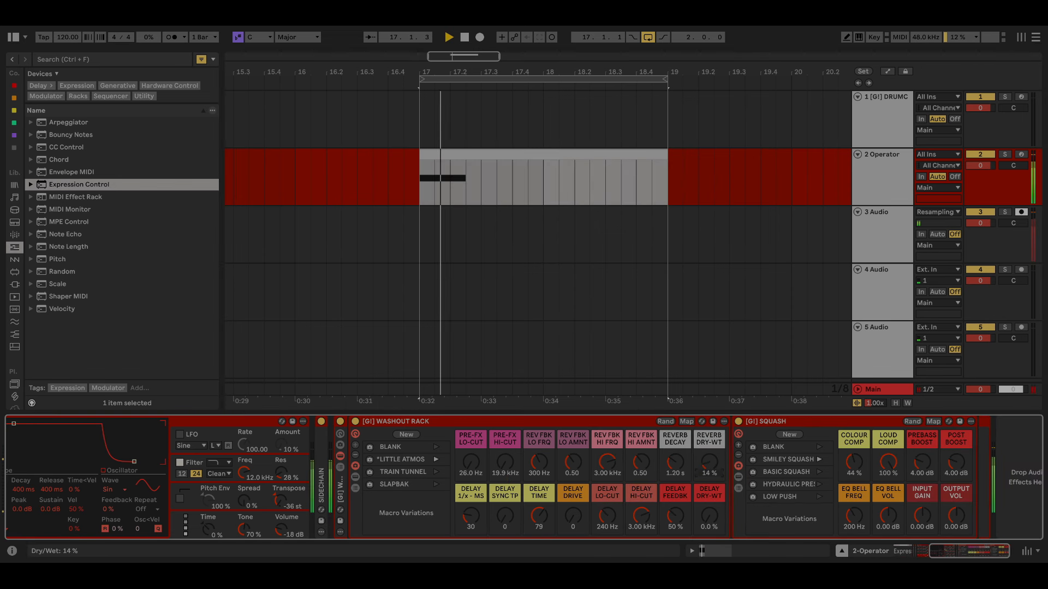
scroll(434, 508, left, 1)
scroll(435, 513, left, 3)
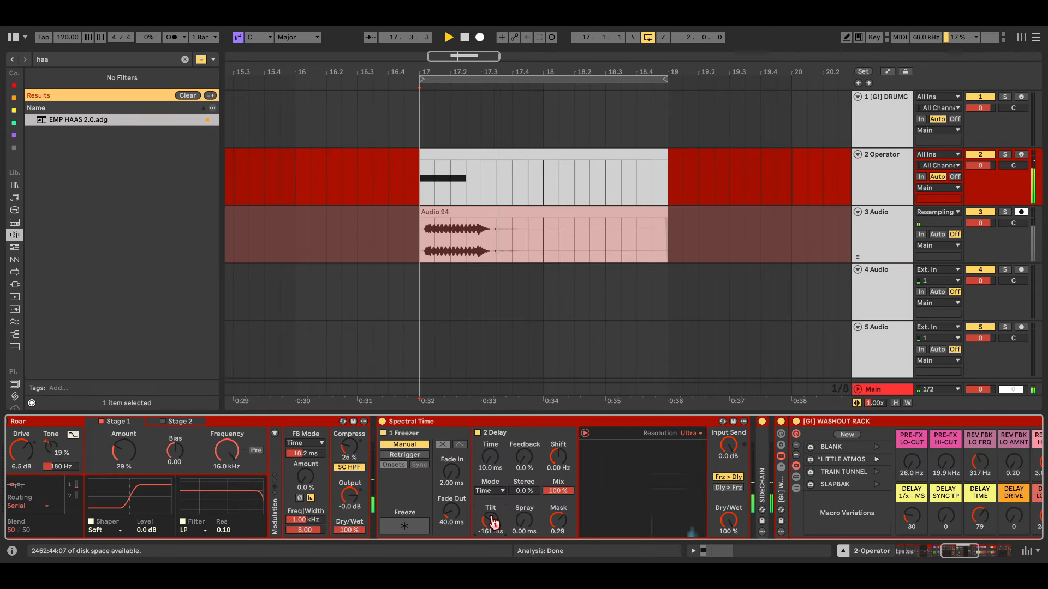
double_click(491, 522)
click(648, 37)
key(space)
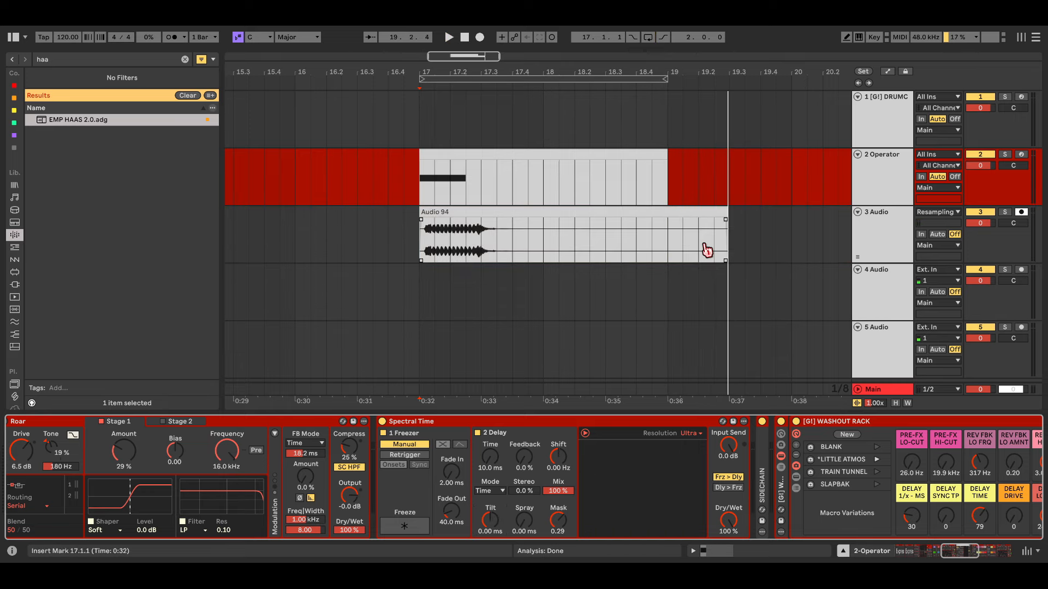
click(683, 235)
key(minus)
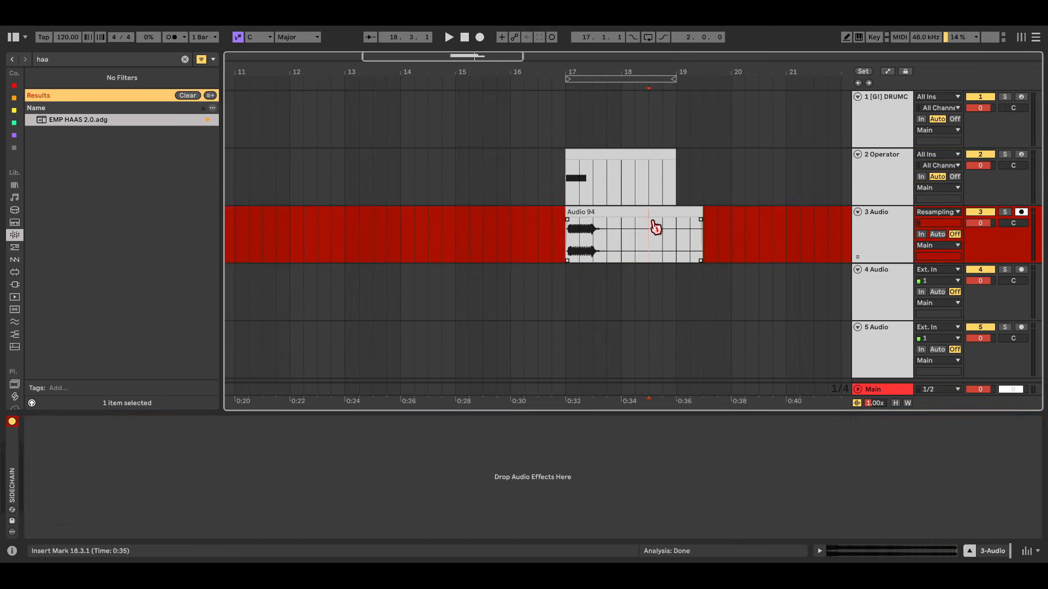
Step: Show the Audio 94 clip in the Sample Editor, zoomed to its region
double_click(654, 211)
scroll(564, 439, down, 10)
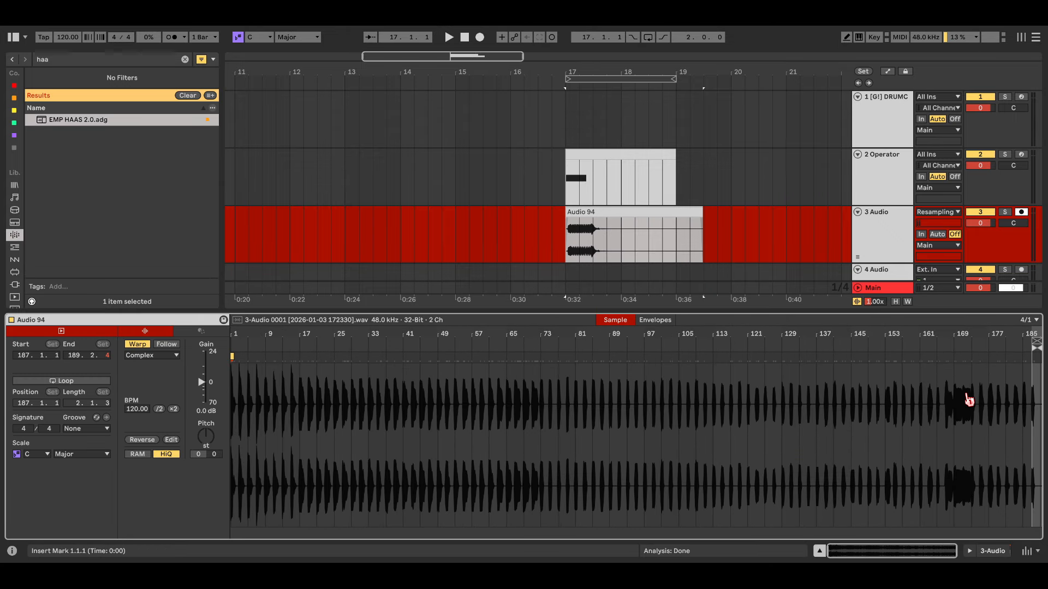
click(659, 215)
scroll(659, 220, up, 2)
scroll(693, 228, right, 1)
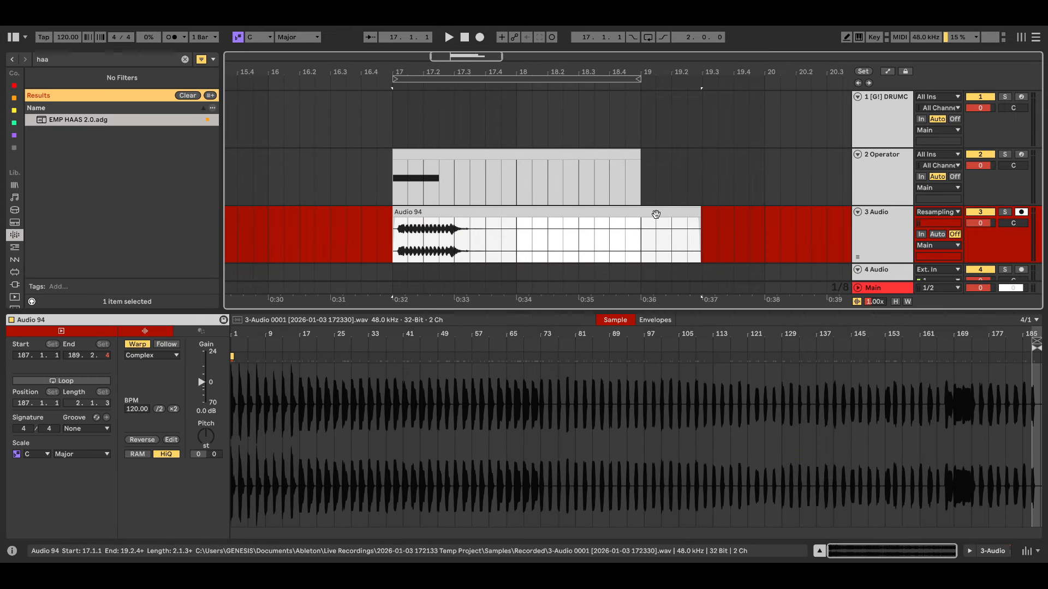
double_click(655, 211)
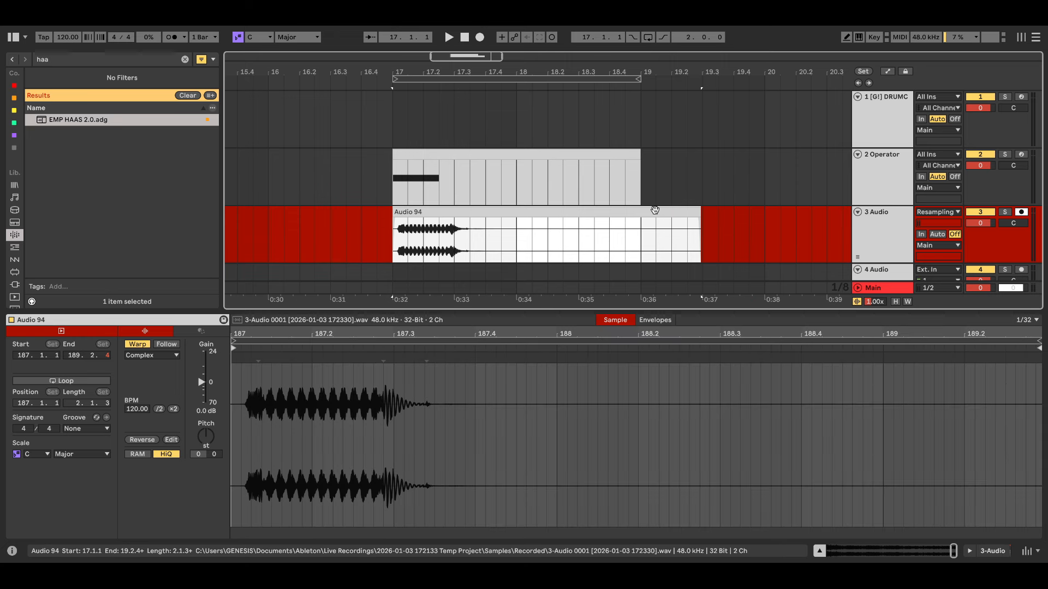
Step: Drag the sample start marker back to 1.1.1 so the full take plays
scroll(858, 380, down, 2)
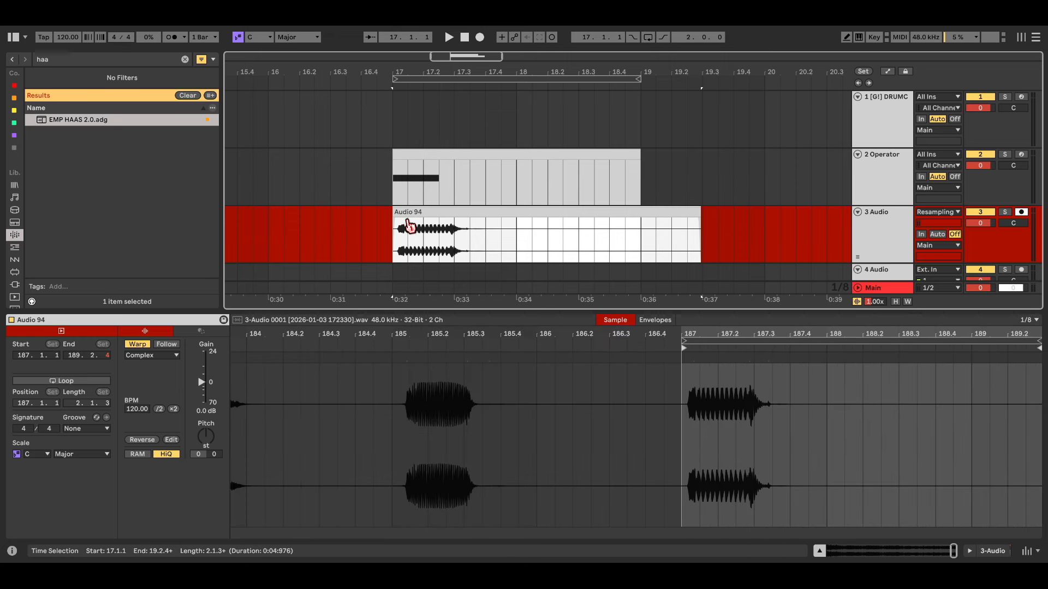
scroll(998, 430, down, 5)
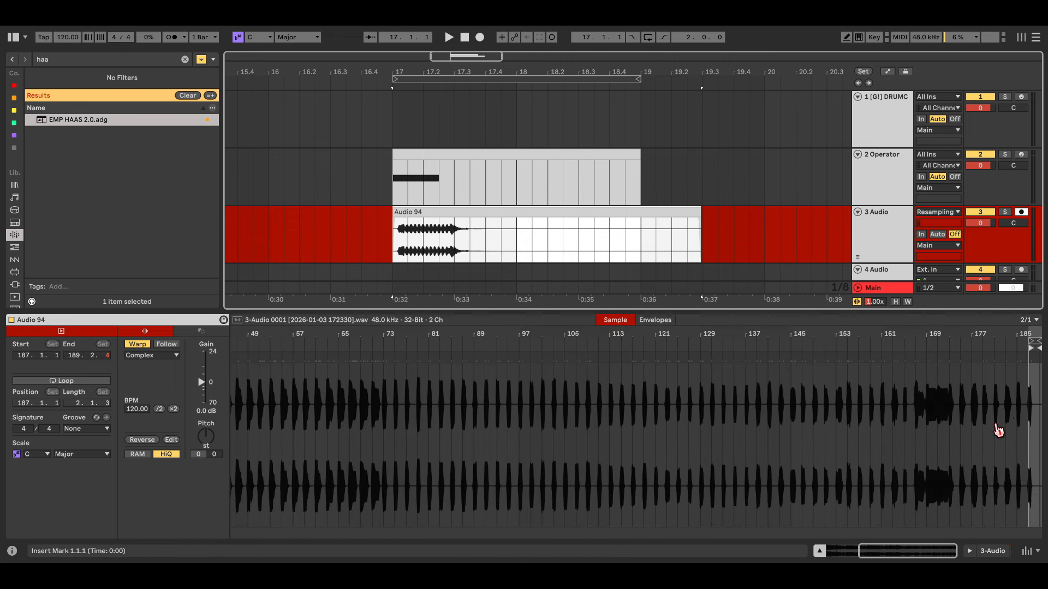
mouse_move(1030, 390)
mouse_down()
mouse_move(959, 376)
mouse_move(521, 361)
mouse_move(221, 366)
mouse_up()
scroll(429, 243, up, 3)
scroll(429, 243, down, 6)
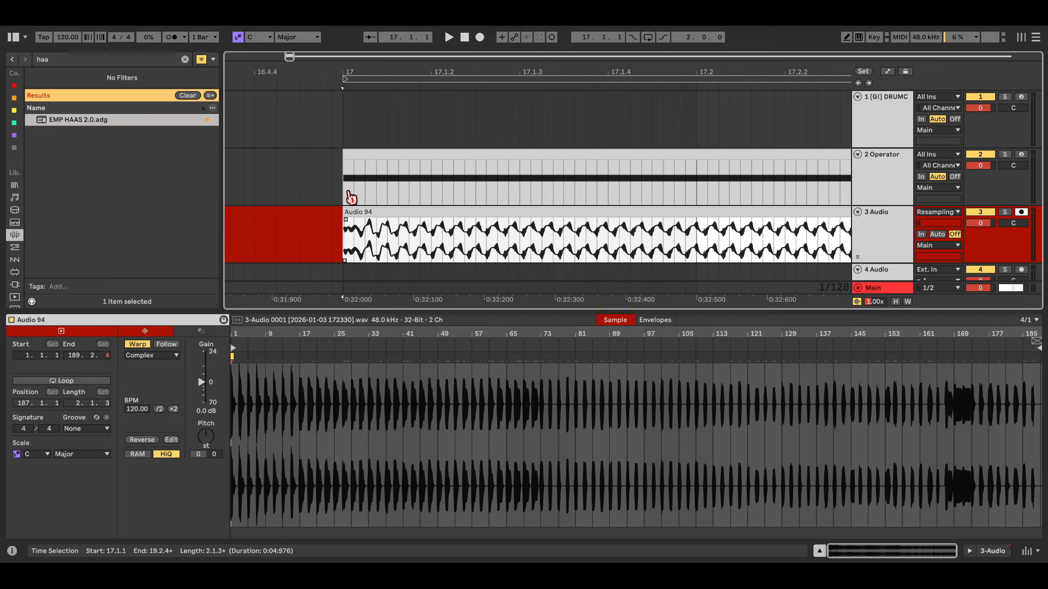
scroll(525, 241, down, 3)
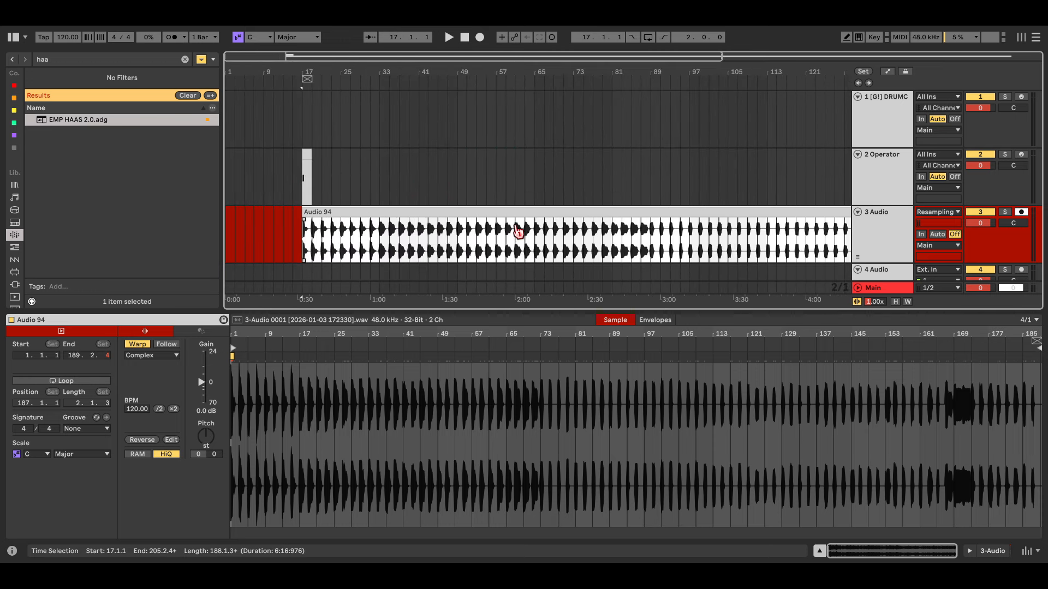
scroll(385, 244, up, 3)
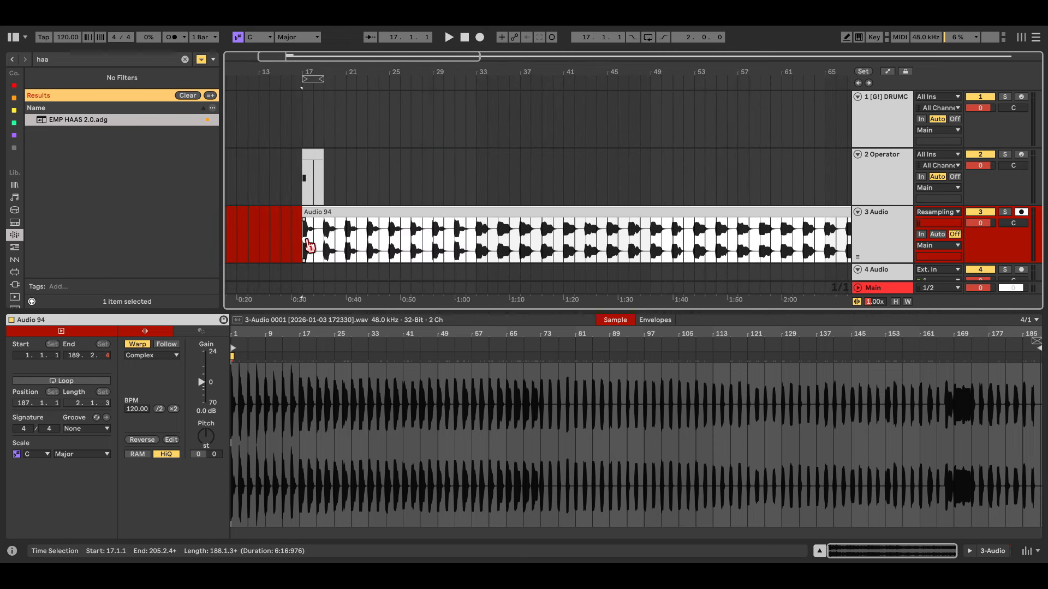
click(350, 250)
Step: Set the arrangement grid to one-bar spacing
key(ctrl+1)
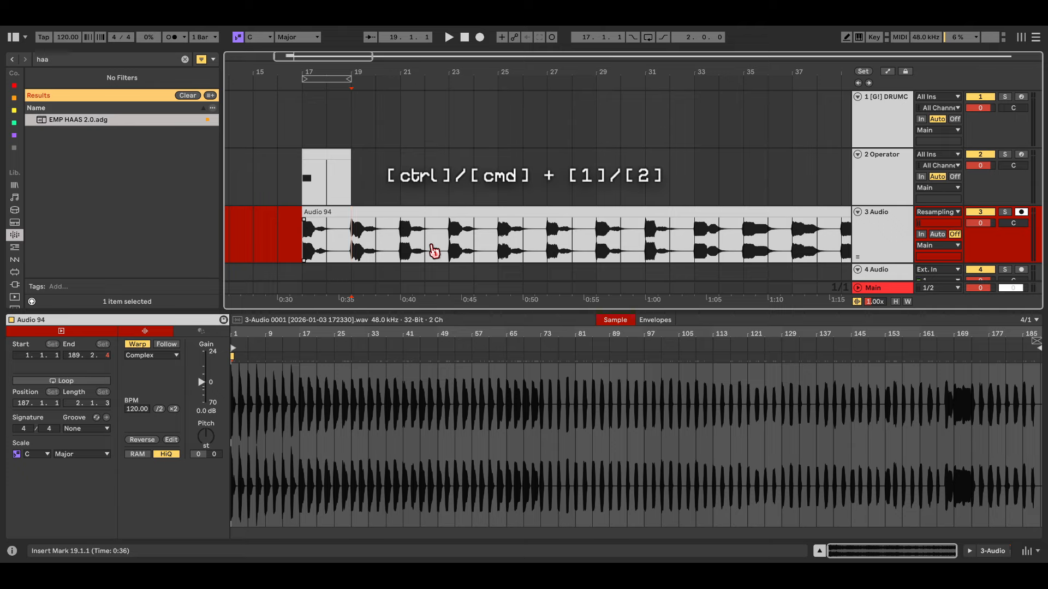
key(ctrl+2)
key(ctrl+1)
key(ctrl+1)
key(ctrl+1)
key(ctrl+2)
key(ctrl+2)
scroll(435, 249, down, 5)
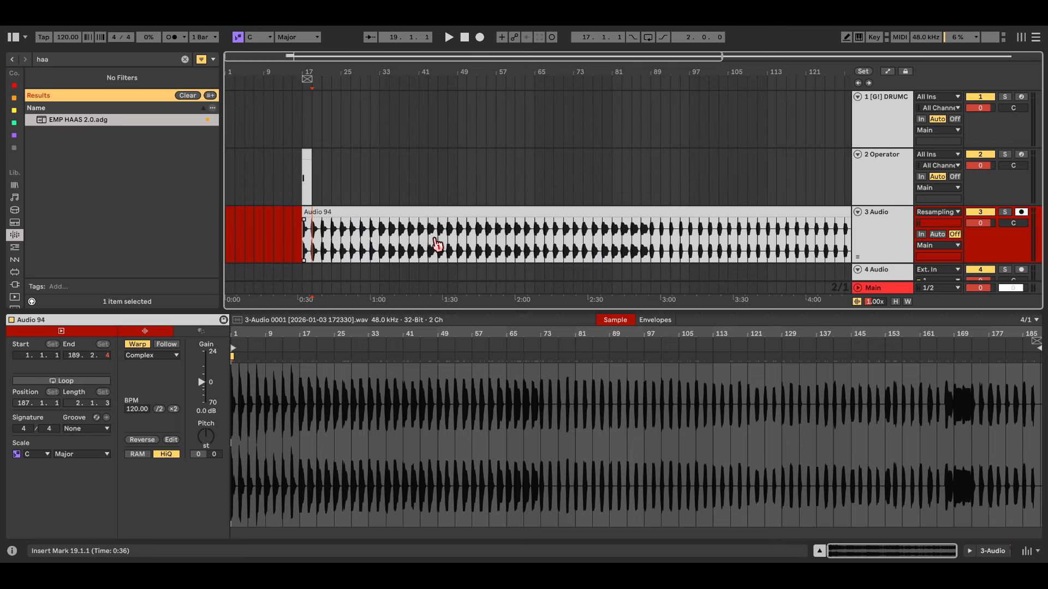
Step: Split the recording with Ctrl+E every two bars up to bar 79
key(ctrl+e)
drag(325, 240, 333, 240)
key(ctrl+e)
click(343, 238)
key(ctrl+e)
click(352, 240)
key(ctrl+e)
click(360, 240)
key(ctrl+e)
click(378, 243)
key(ctrl+e)
click(372, 238)
key(ctrl+e)
click(390, 238)
key(ctrl+e)
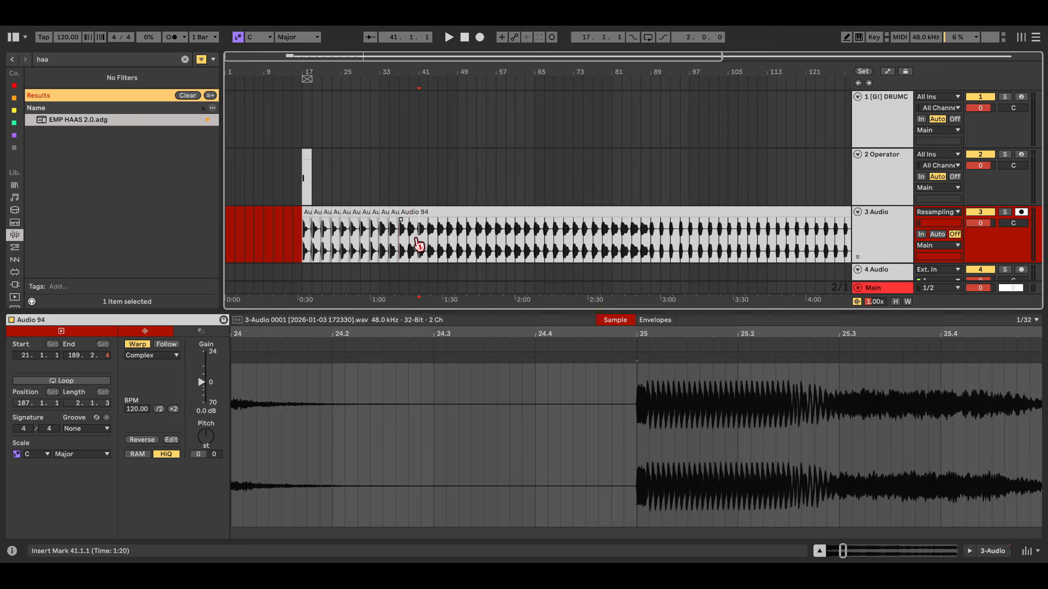
click(437, 240)
key(ctrl+e)
click(429, 239)
key(ctrl+e)
click(476, 239)
key(ctrl+e)
click(487, 239)
key(ctrl+e)
click(508, 239)
key(ctrl+e)
click(535, 240)
key(ctrl+e)
click(565, 240)
key(ctrl+e)
click(593, 241)
key(ctrl+e)
click(605, 244)
key(ctrl+e)
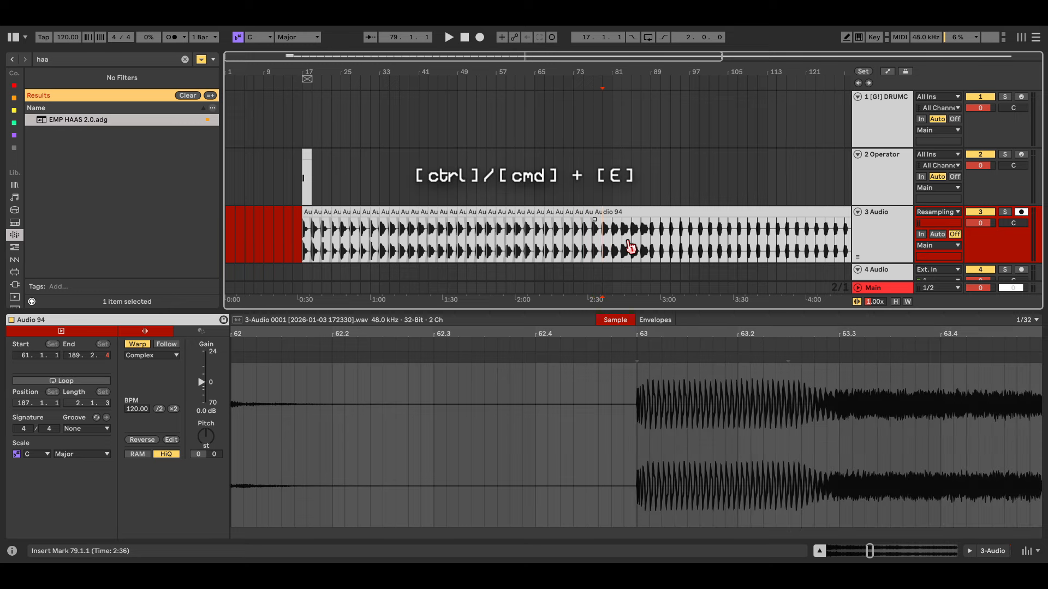
click(614, 238)
Step: Continue splitting the recording every two bars up to bar 135
key(ctrl+e)
click(624, 239)
key(ctrl+e)
scroll(662, 239, right, 5)
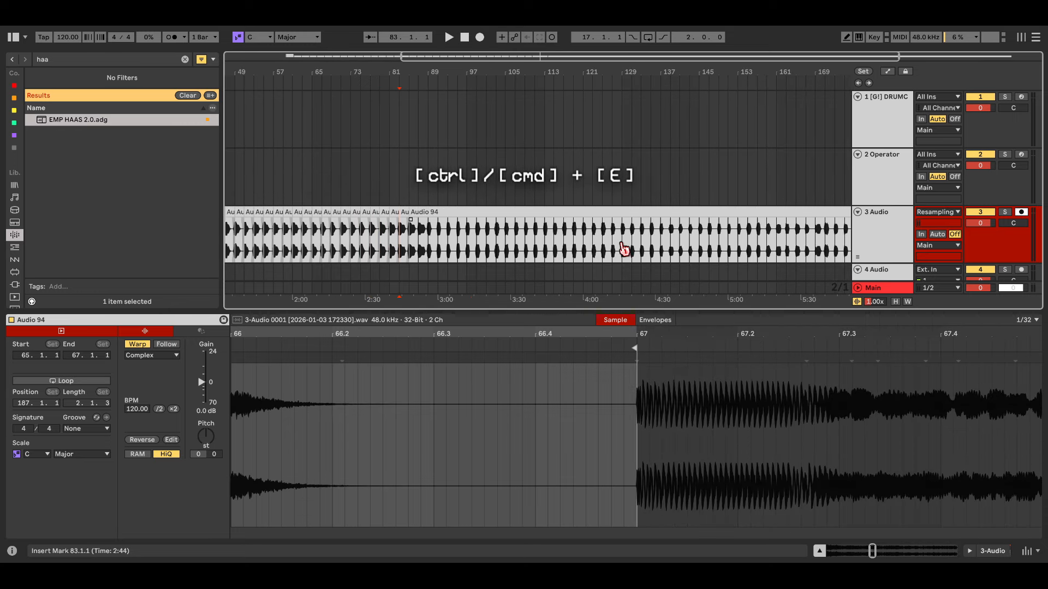
click(411, 241)
key(ctrl+e)
click(420, 241)
click(431, 239)
key(ctrl+e)
click(537, 241)
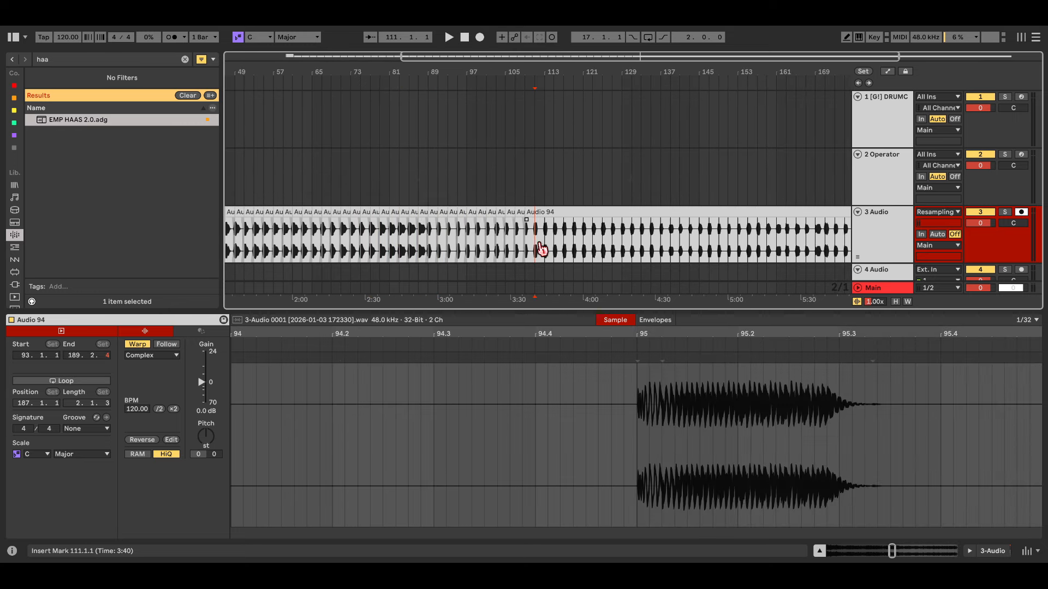
key(ctrl+e)
click(547, 240)
key(ctrl+e)
click(556, 239)
key(ctrl+e)
click(657, 246)
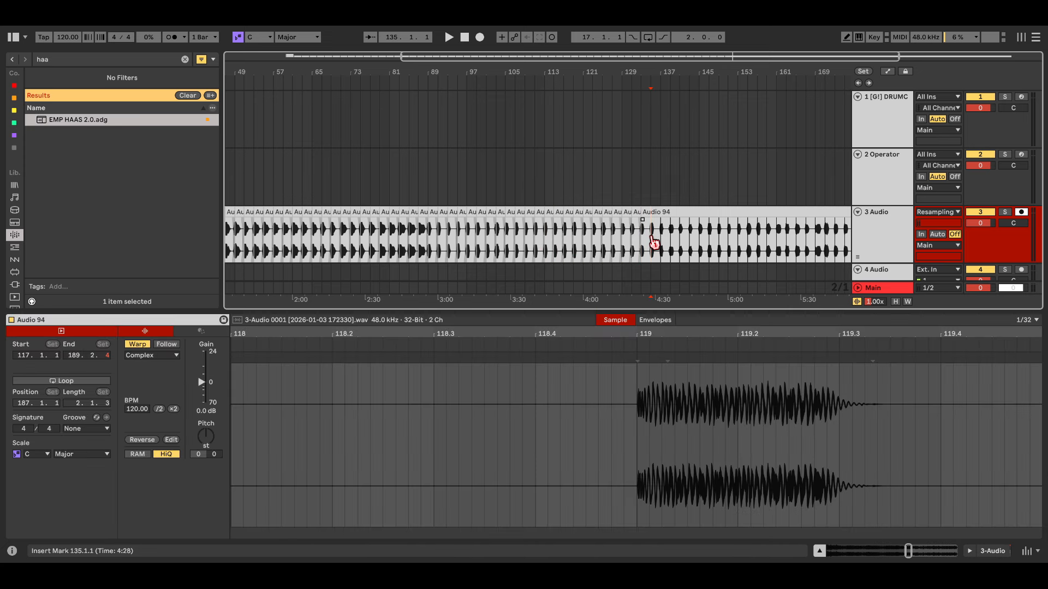
key(ctrl+e)
Step: Split the rest of the take every two bars from bar 155 to bar 203
scroll(614, 241, left, 5)
scroll(546, 238, left, 5)
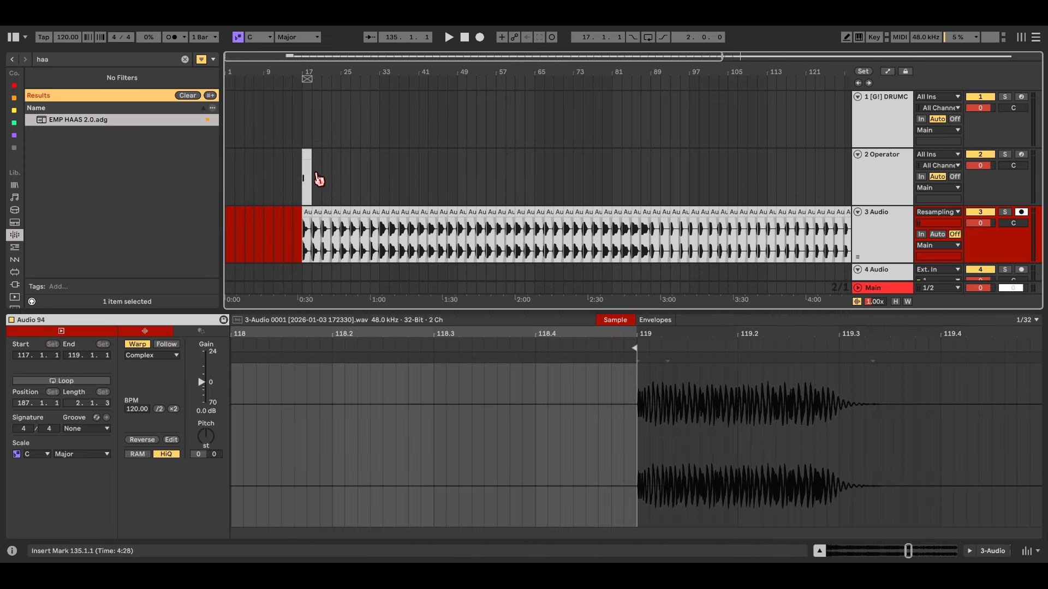
scroll(317, 179, up, 3)
drag(316, 180, 357, 188)
scroll(316, 163, up, 5)
drag(316, 128, 423, 196)
scroll(399, 186, down, 5)
scroll(434, 222, right, 3)
scroll(400, 239, down, 3)
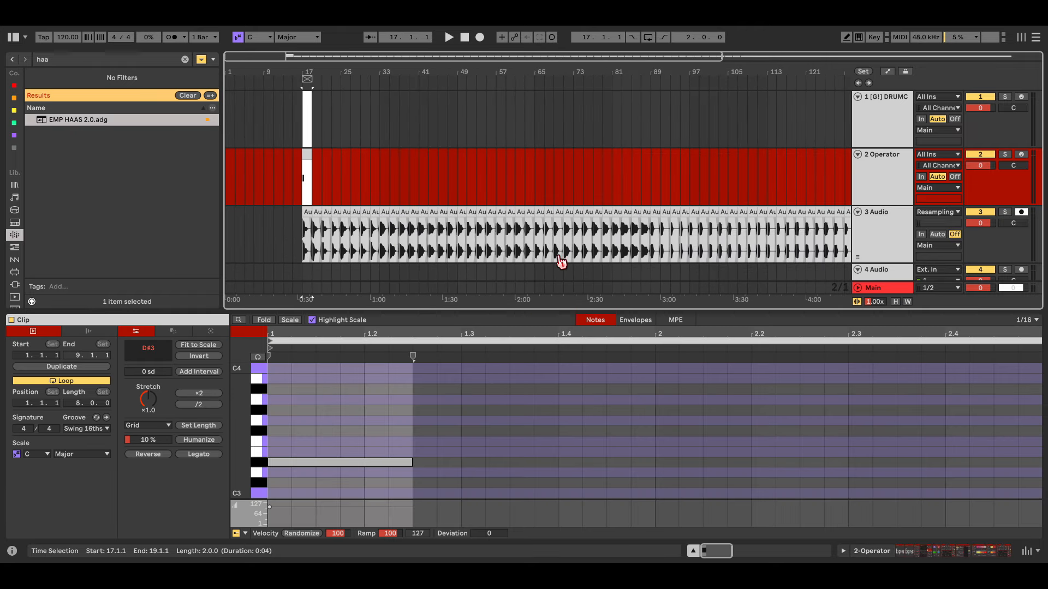
scroll(565, 266, right, 5)
click(568, 241)
click(583, 242)
key(ctrl+e)
click(587, 236)
key(ctrl+e)
click(597, 237)
key(ctrl+e)
click(608, 240)
key(ctrl+e)
click(618, 239)
key(ctrl+e)
click(627, 239)
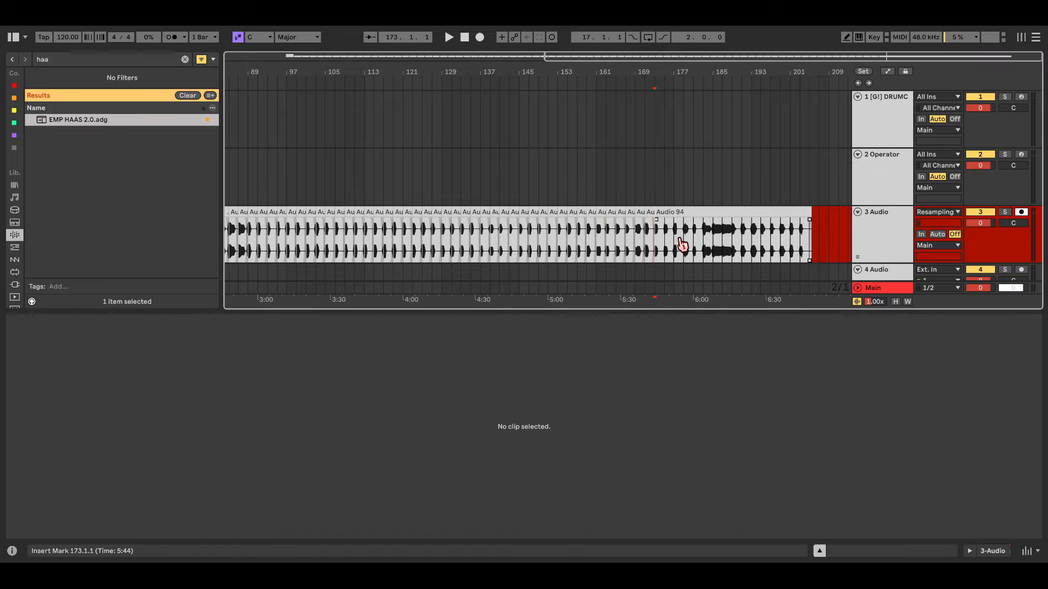
click(679, 239)
key(ctrl+e)
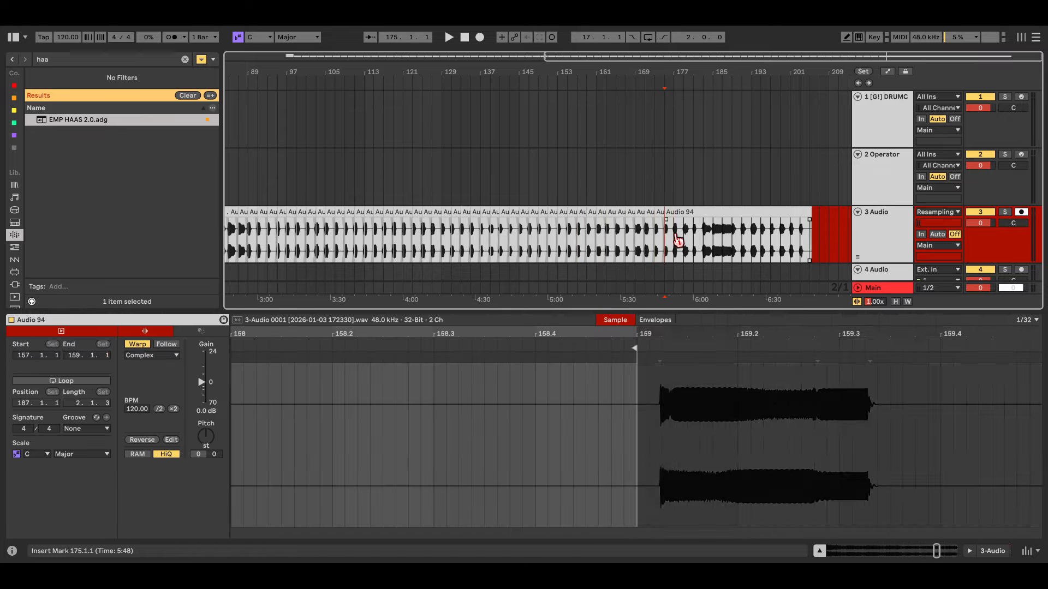
click(707, 240)
key(ctrl+e)
click(762, 239)
key(ctrl+e)
click(803, 238)
key(ctrl+e)
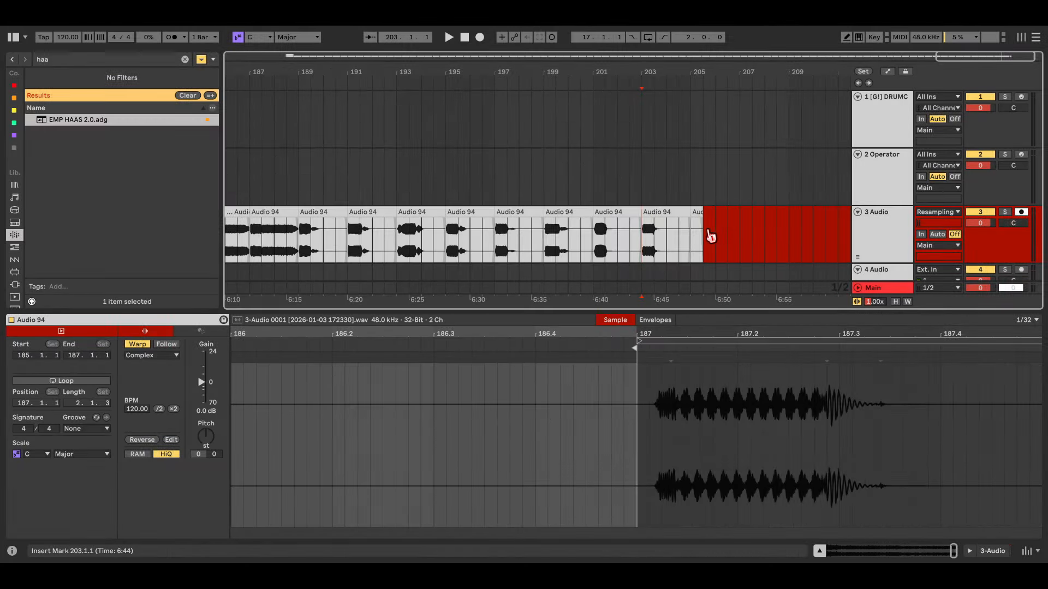
Step: Delete the leftover piece after bar 205 and the Operator clip over bars 1–49
scroll(710, 235, up, 3)
click(688, 211)
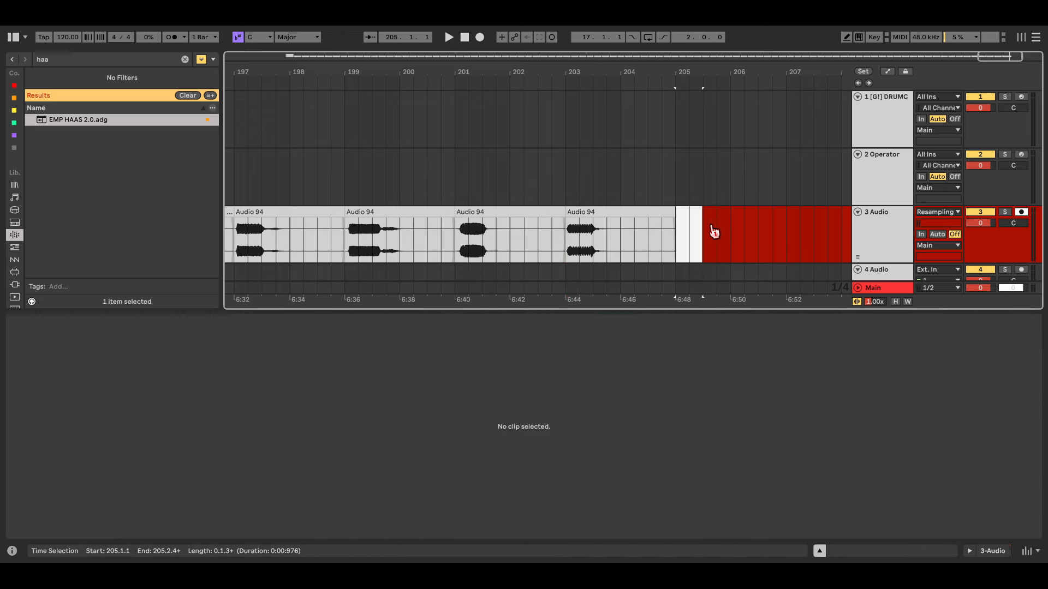
key(Delete)
click(675, 244)
key(w)
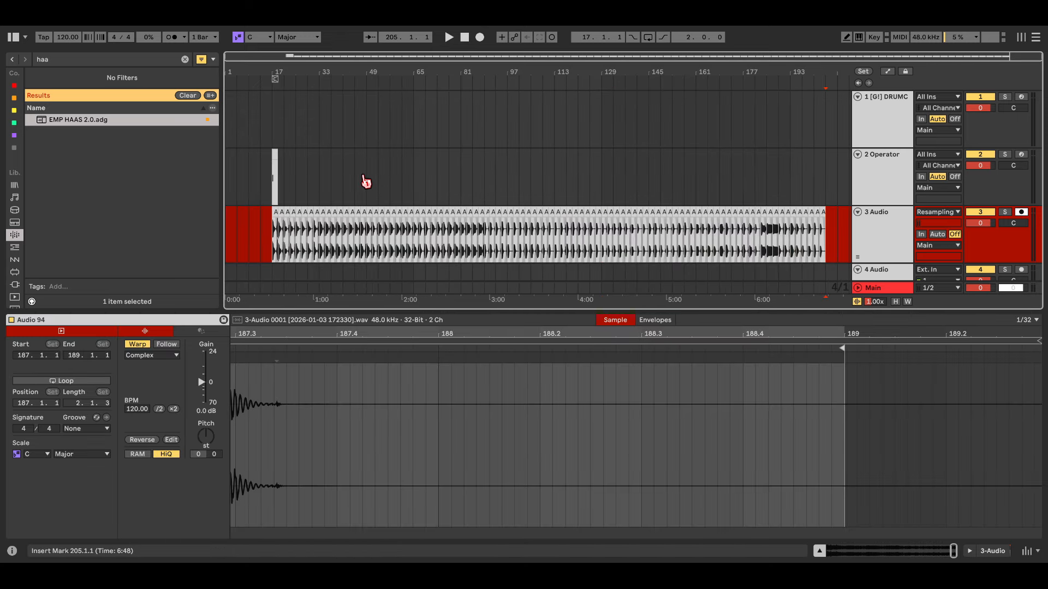
drag(364, 180, 241, 180)
key(Delete)
Step: Select all 94 clips on 3 Audio, move them later, and switch to Session view
click(274, 235)
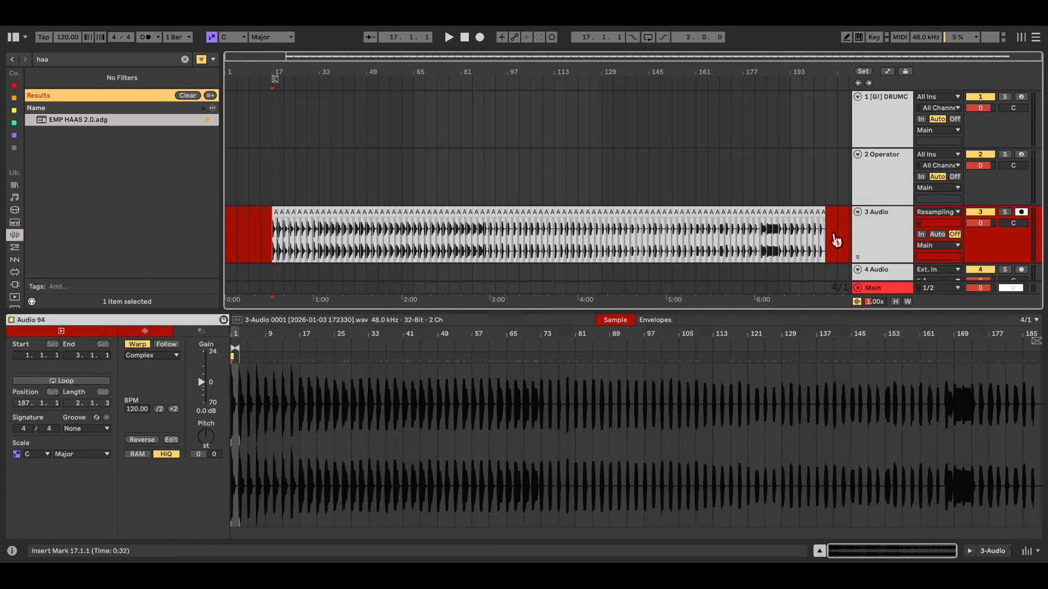
key(ctrl+a)
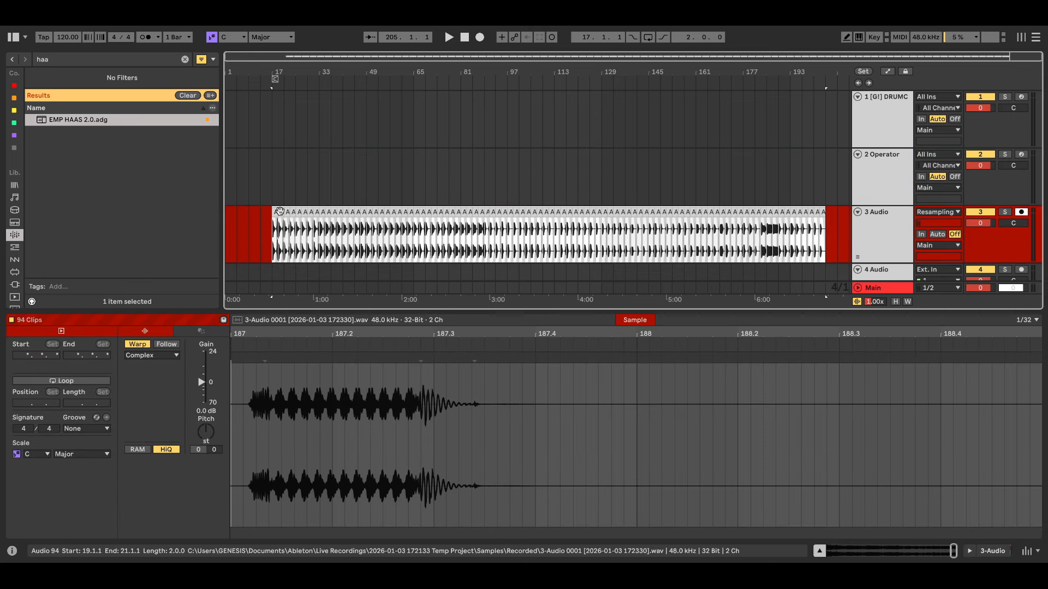
drag(279, 212, 279, 234)
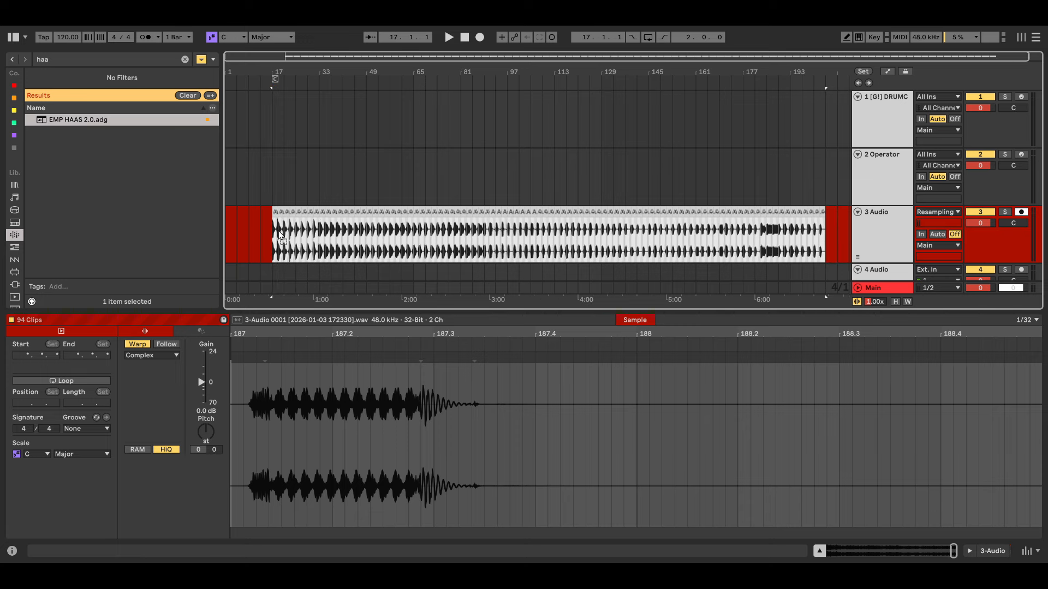
key(Tab)
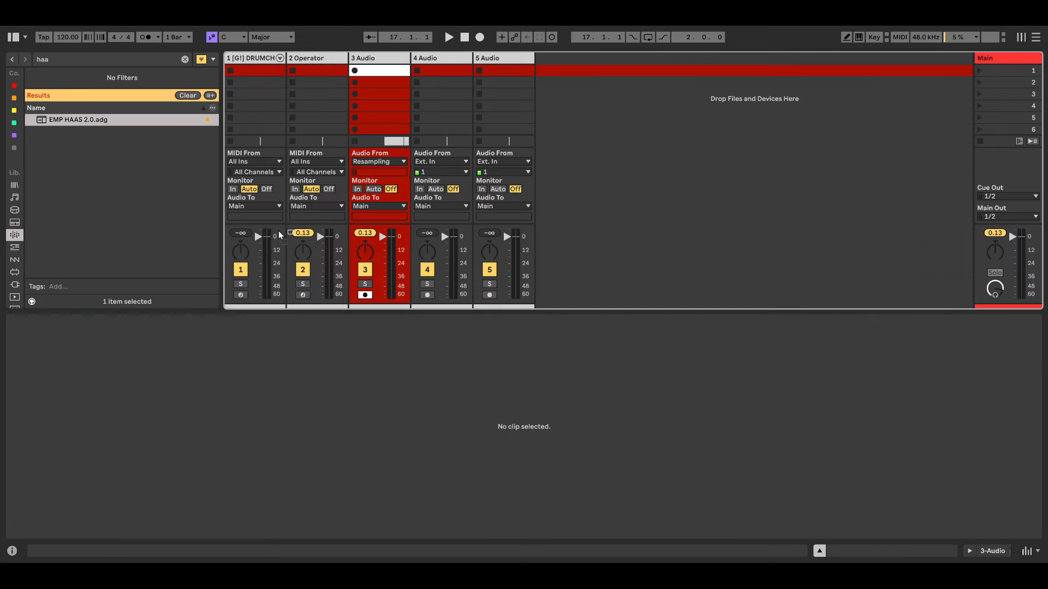
Step: Drop the 94 Audio 94 clips into the 3 Audio clip slots and hide Clip View
drag(326, 170, 407, 80)
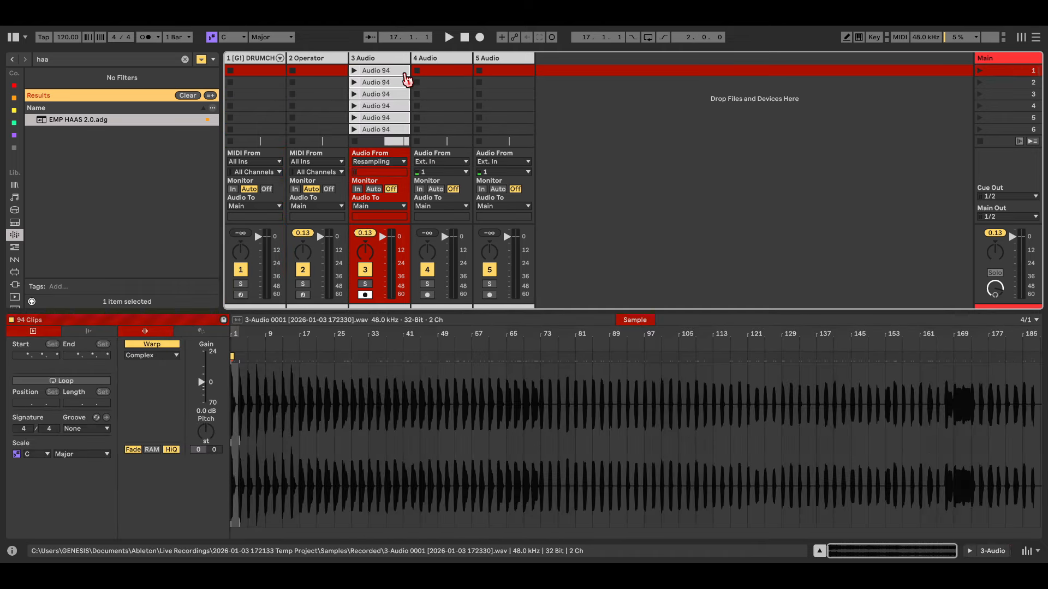
click(405, 76)
click(821, 551)
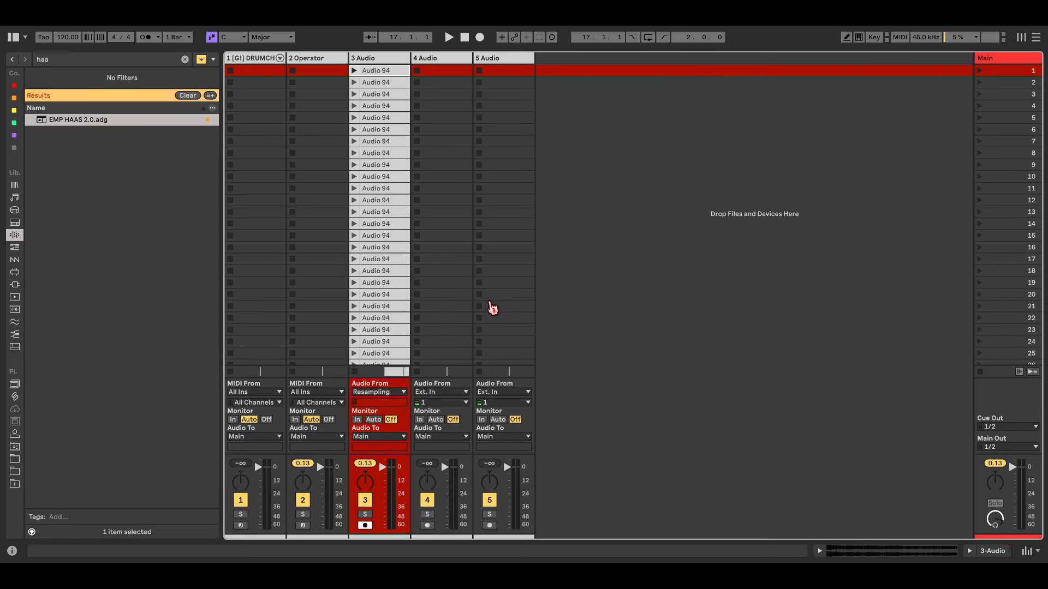
Step: Select the clips down to scene 94 and crop them into separate samples
scroll(382, 292, down, 12)
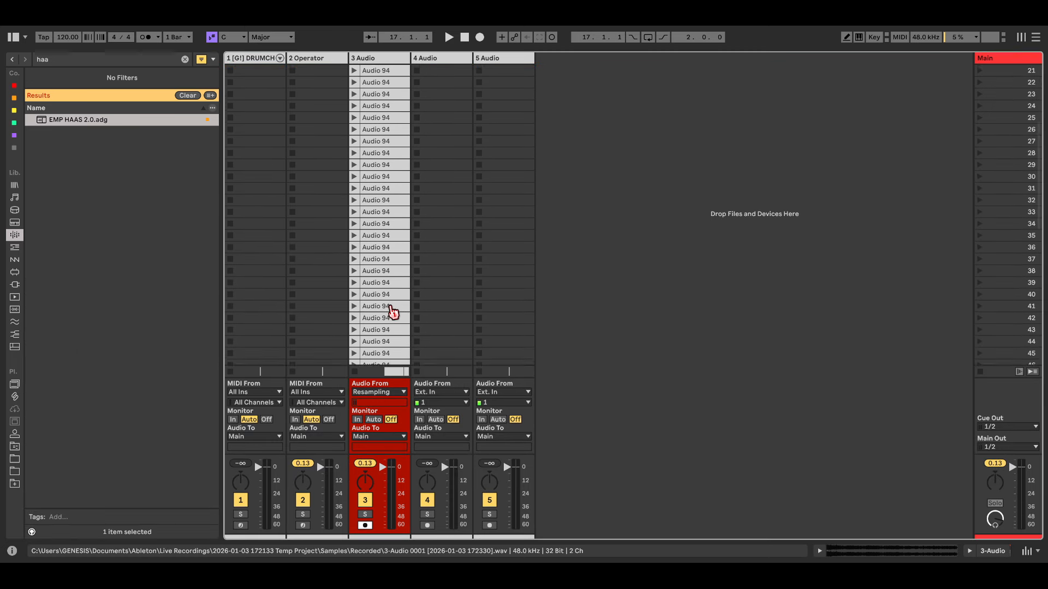
scroll(386, 311, down, 8)
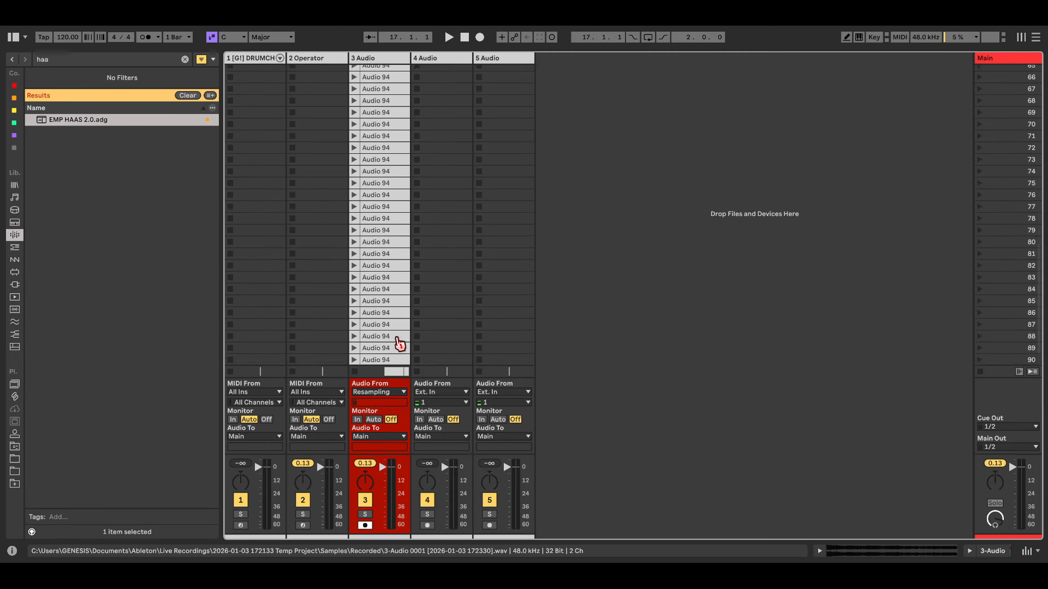
click(403, 360)
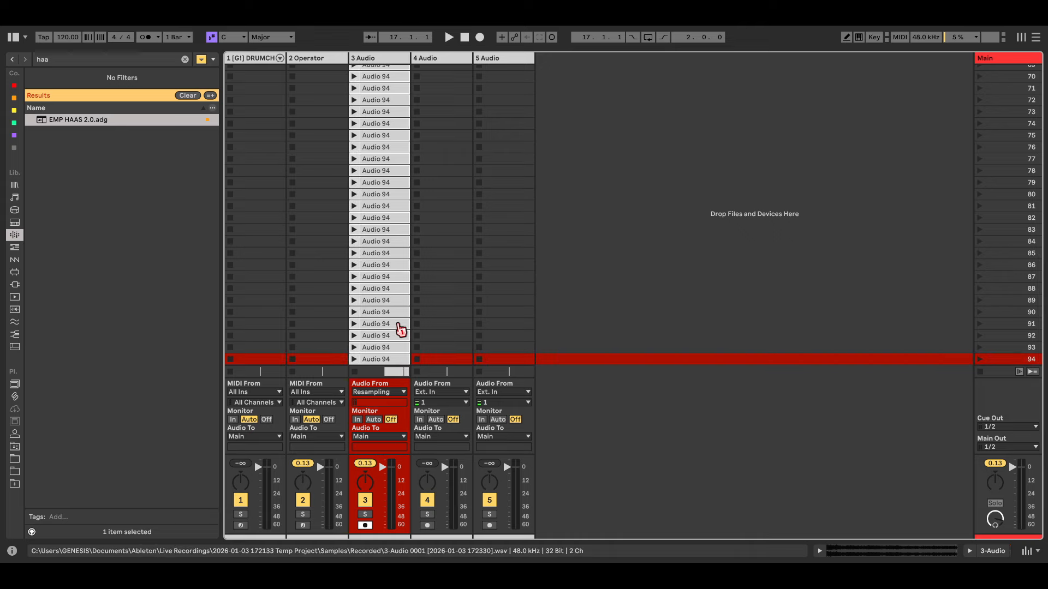
click(397, 302)
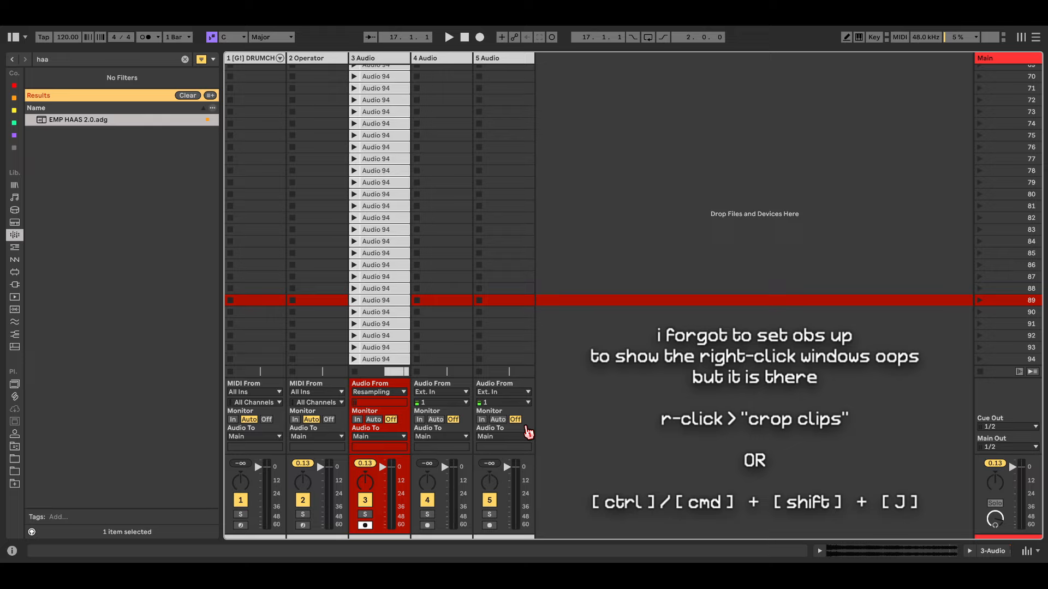
click(528, 432)
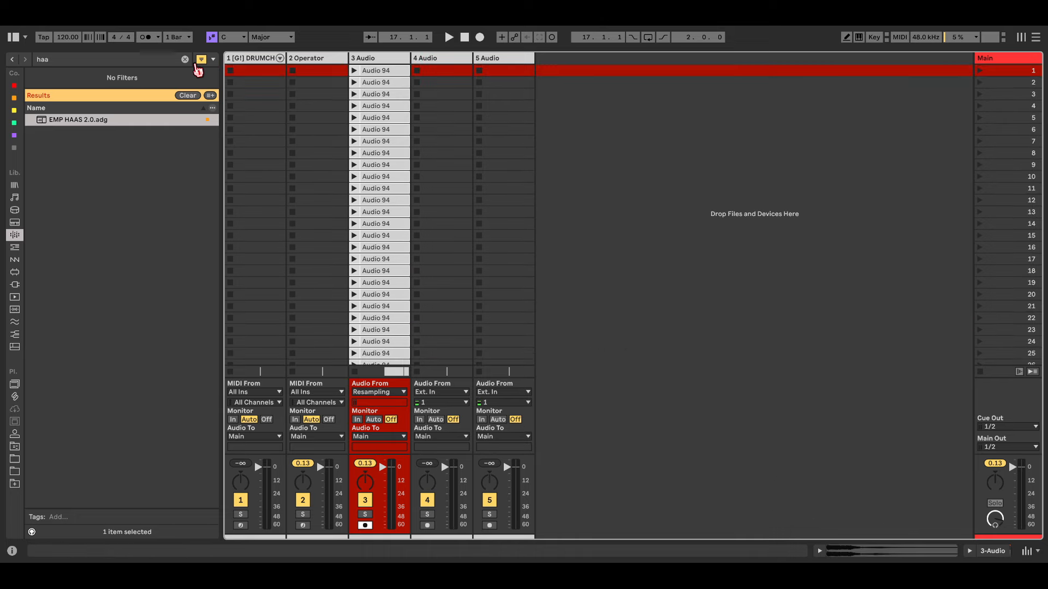
Step: Clear the 'haa' browser search and expand the current project's Samples > Processed > Crop folder
click(187, 59)
click(13, 447)
click(32, 86)
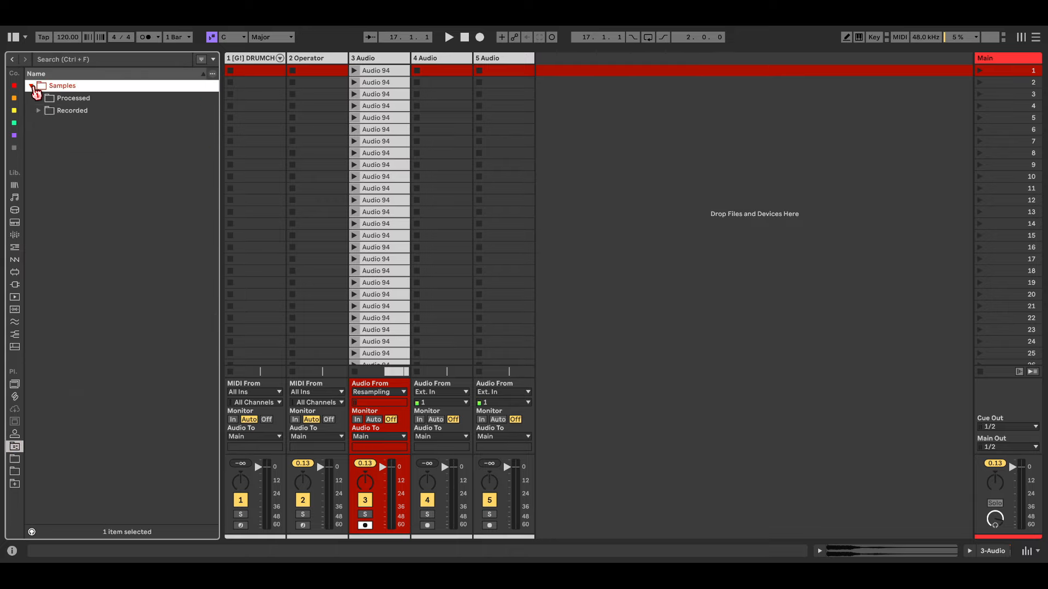
click(39, 99)
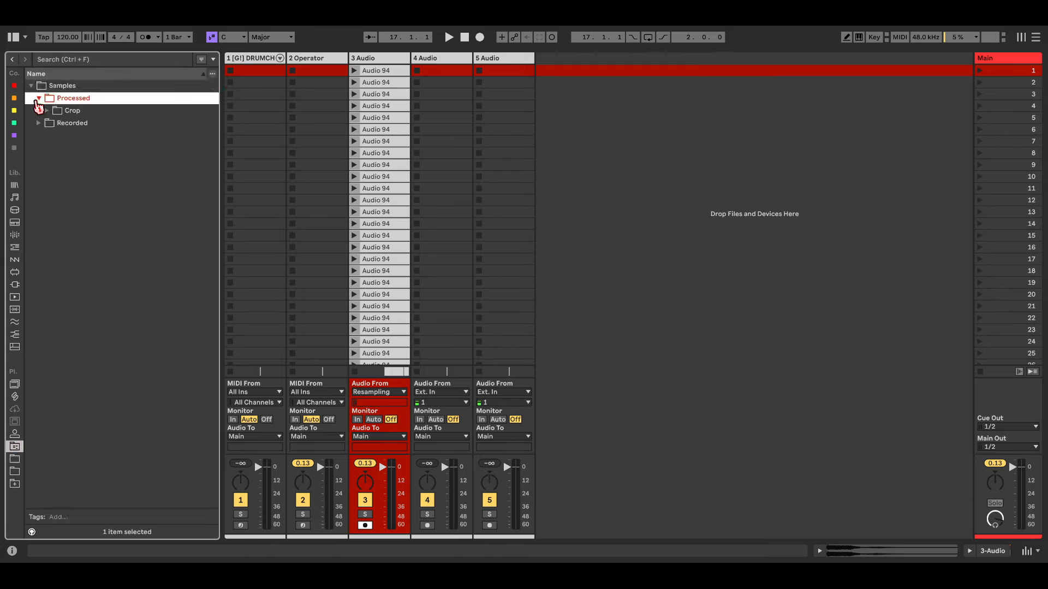
click(48, 111)
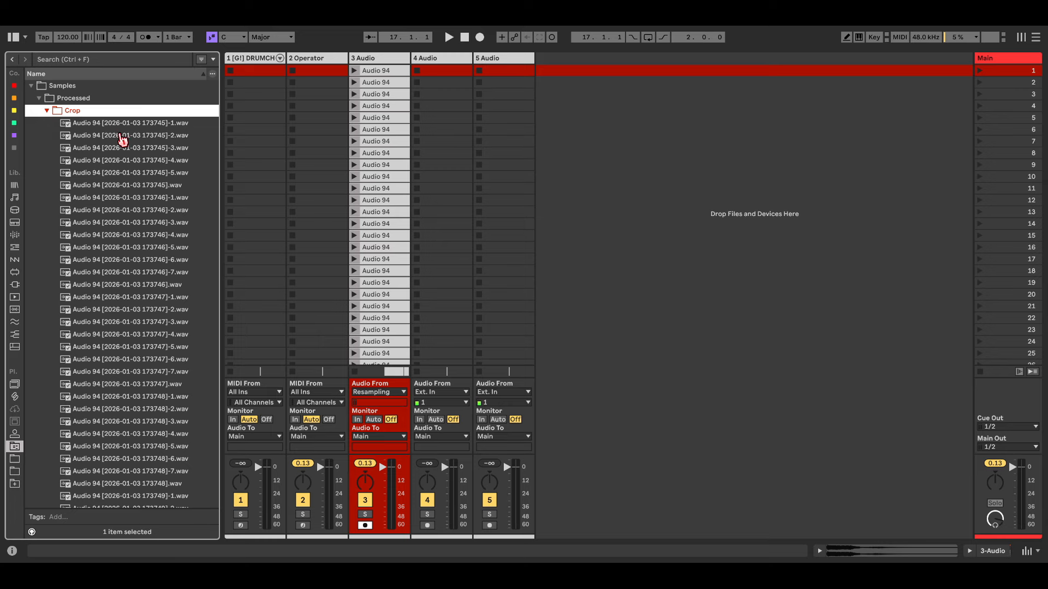
Step: Preview several cropped Audio 94 samples from different points in the Crop list
scroll(150, 262, down, 15)
scroll(205, 393, up, 15)
click(148, 152)
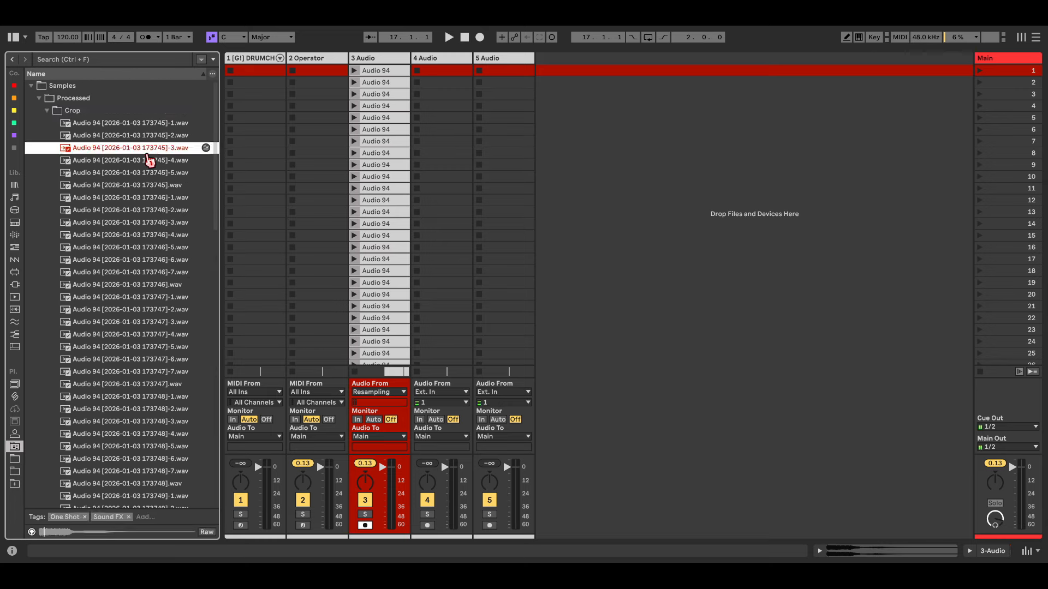
click(155, 260)
scroll(150, 273, down, 7)
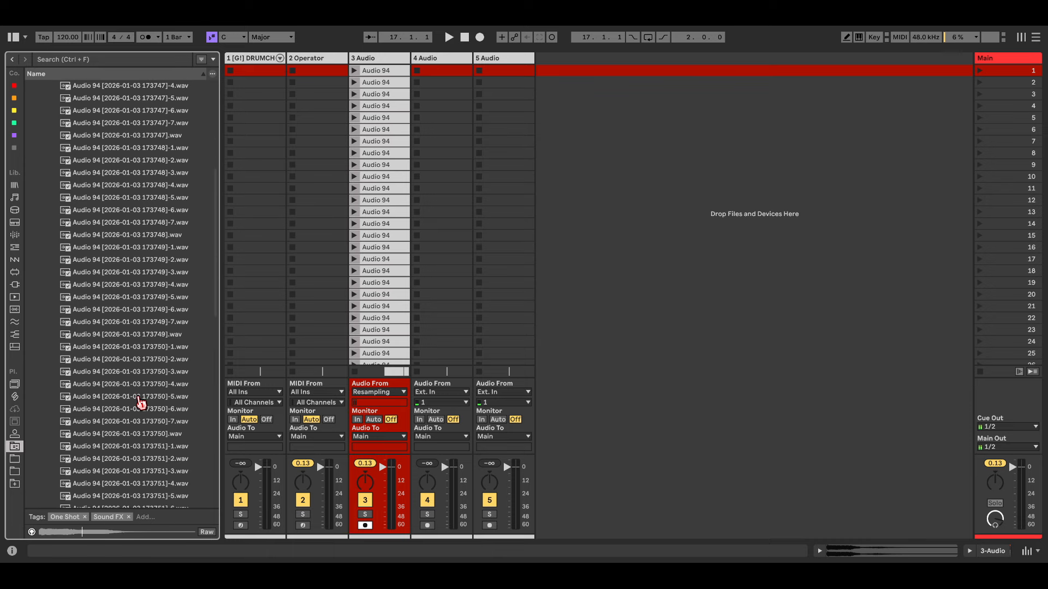
click(140, 399)
scroll(140, 407, down, 6)
drag(217, 353, 213, 124)
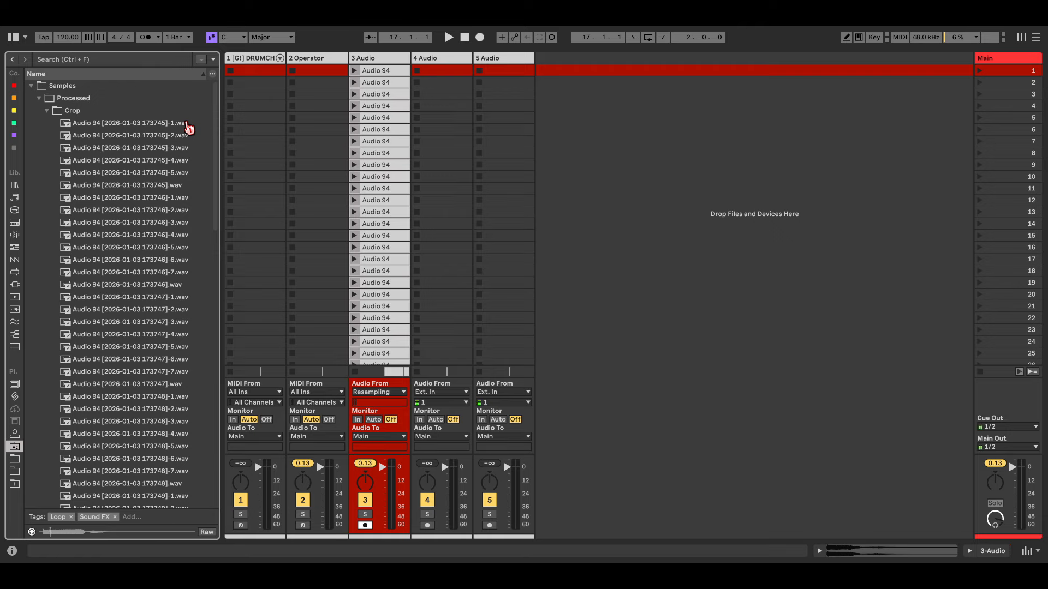
Step: Select the scene 10 row, preview the first cropped sample, then select the Crop folder
click(578, 177)
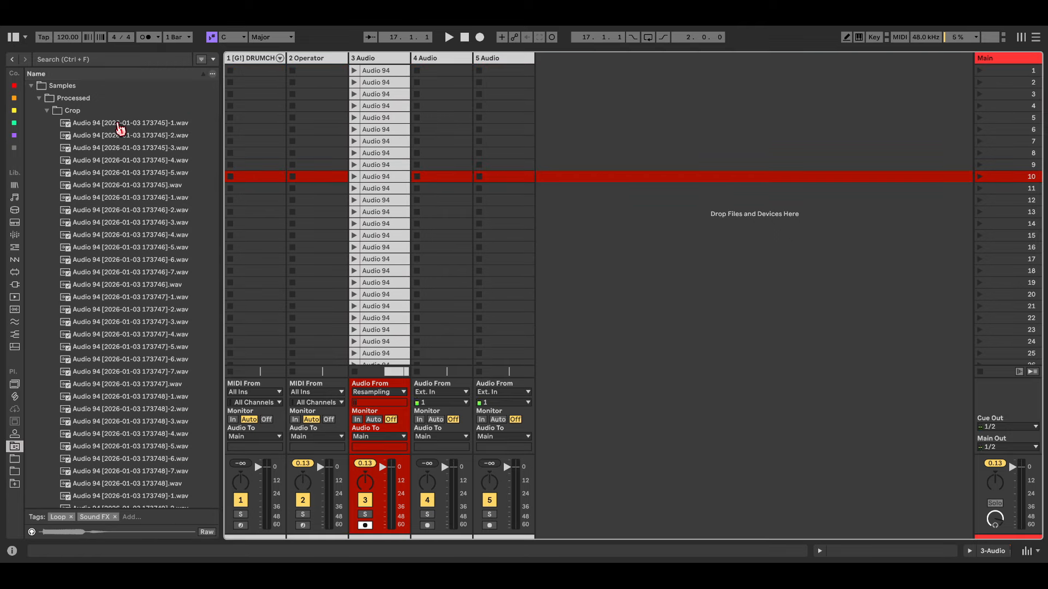
click(119, 125)
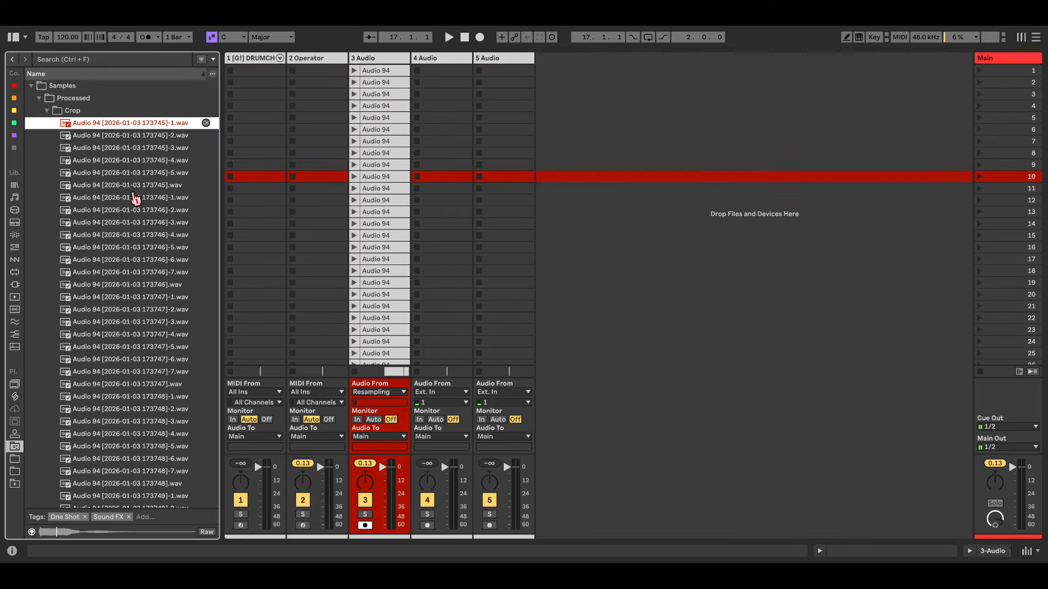
scroll(210, 246, down, 2)
scroll(217, 180, up, 2)
click(89, 110)
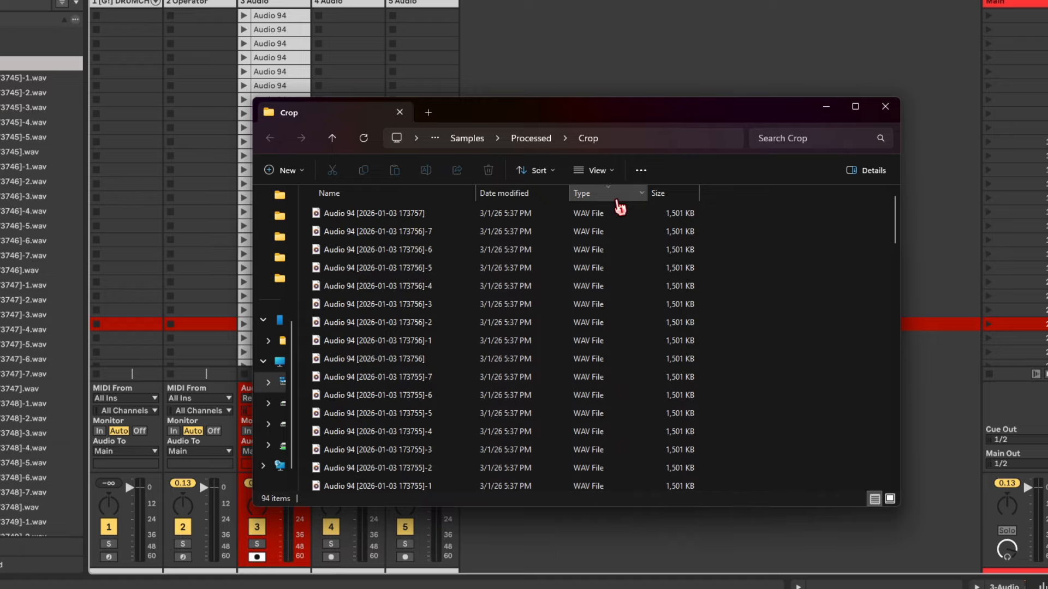
Step: Select all 94 files in Crop and batch-rename them '[G!] BASS - GENERATIVE UPD (Eb)'
drag(902, 223, 854, 203)
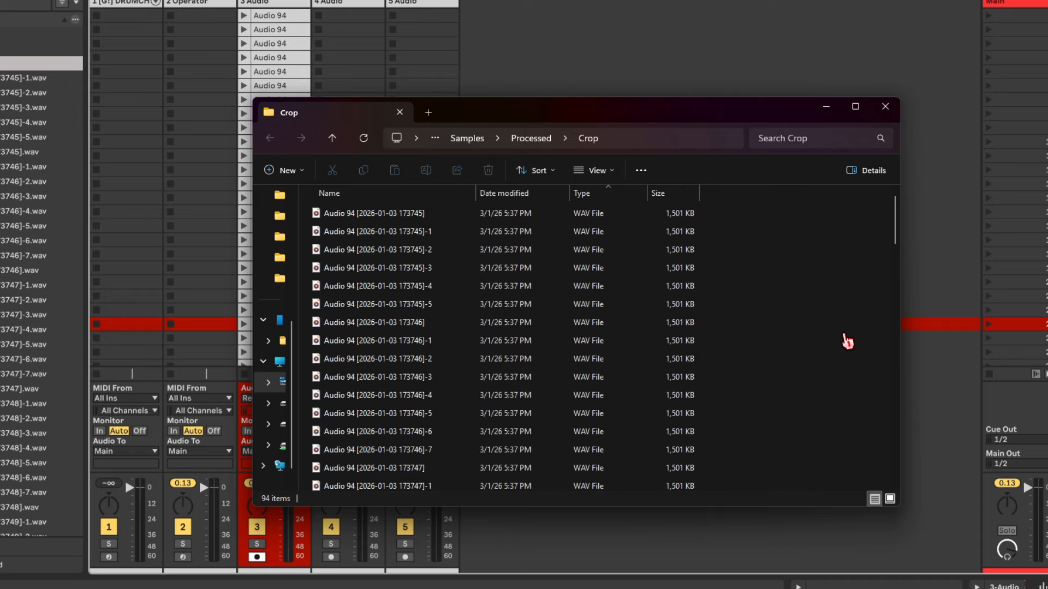
click(620, 216)
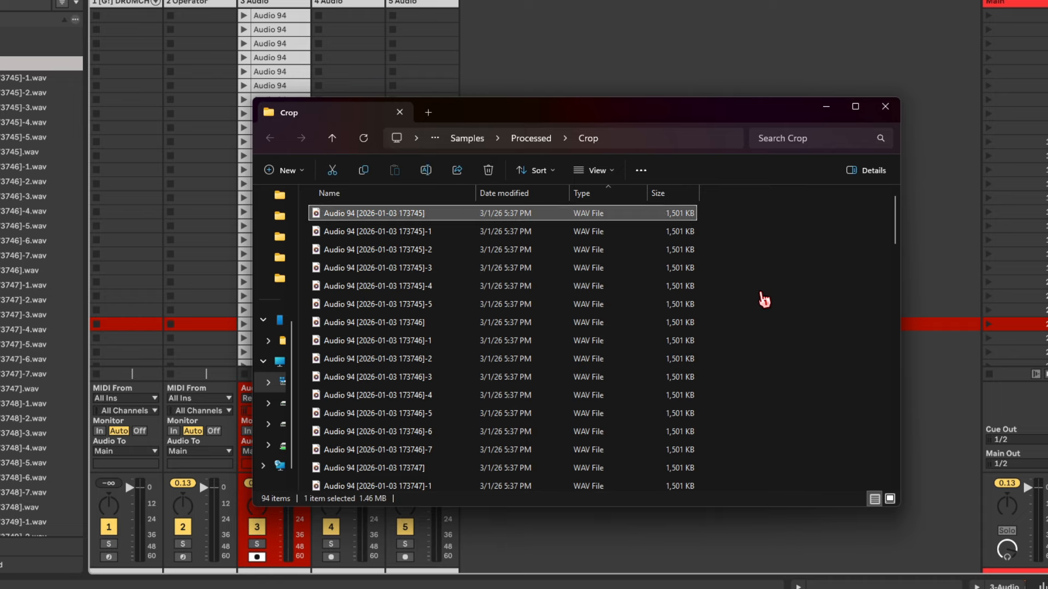
key(ctrl+a)
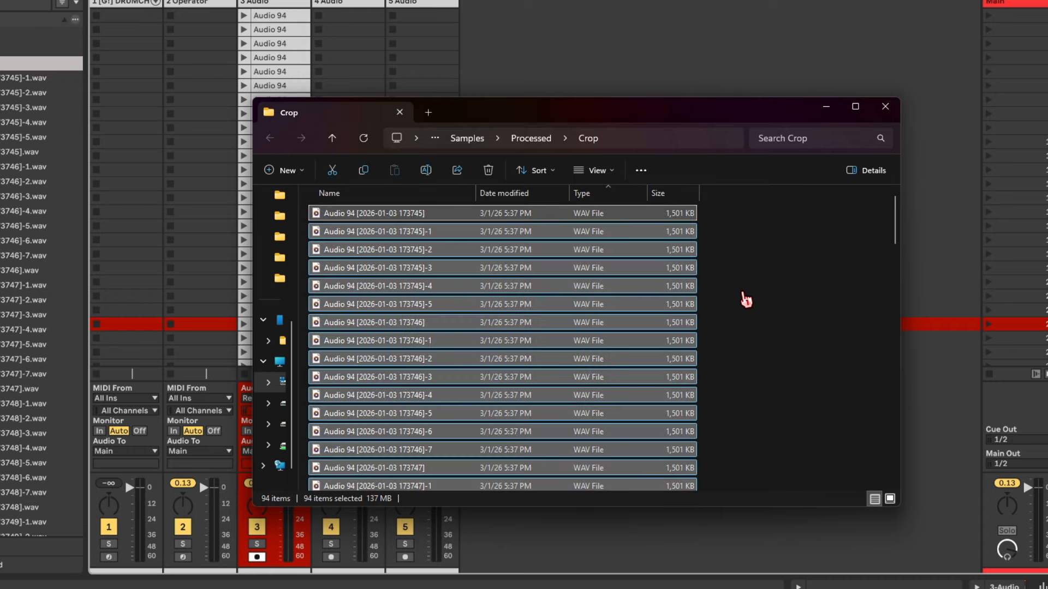
key(F2)
text([G!] BASS - GENERATIVE)
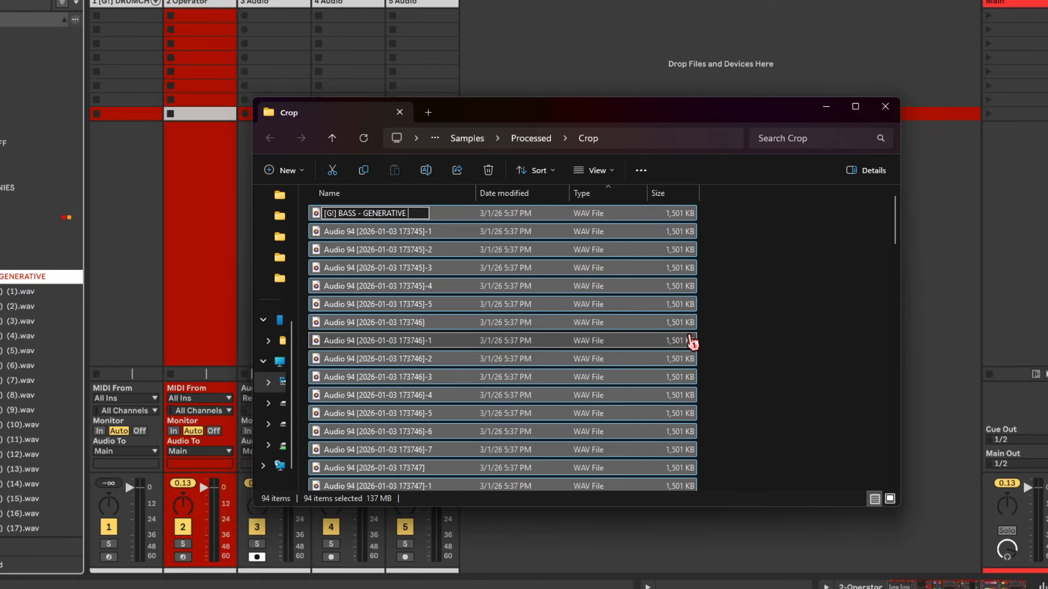
text( UPD ()
key(Caps_Lock)
text(Eb))
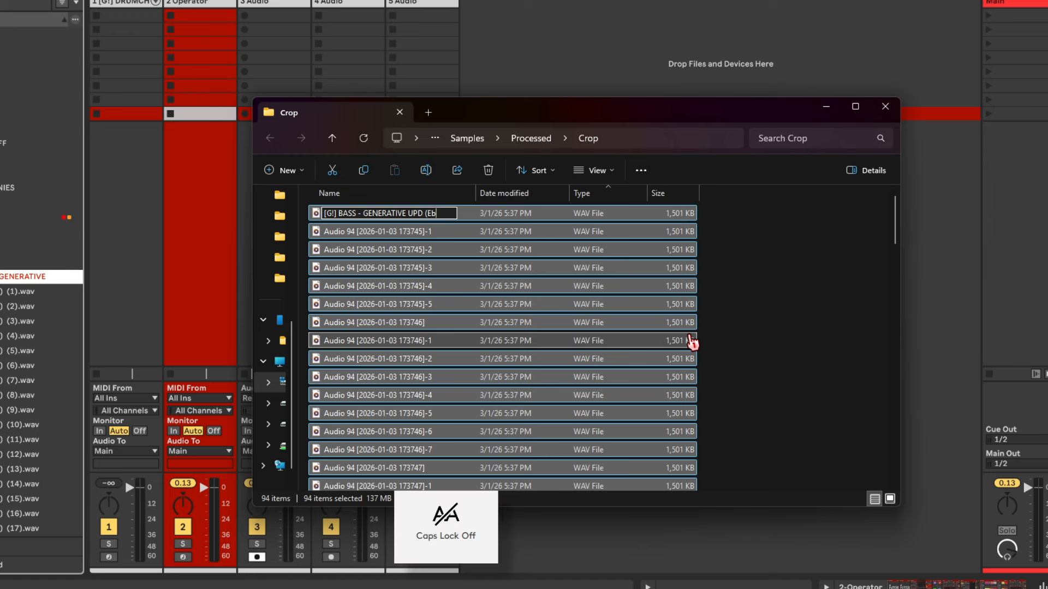
key(Return)
Step: Check the numbered (1)–(94) names, select the second file, and return to Live's session view
scroll(749, 400, down, 20)
scroll(749, 400, down, 3)
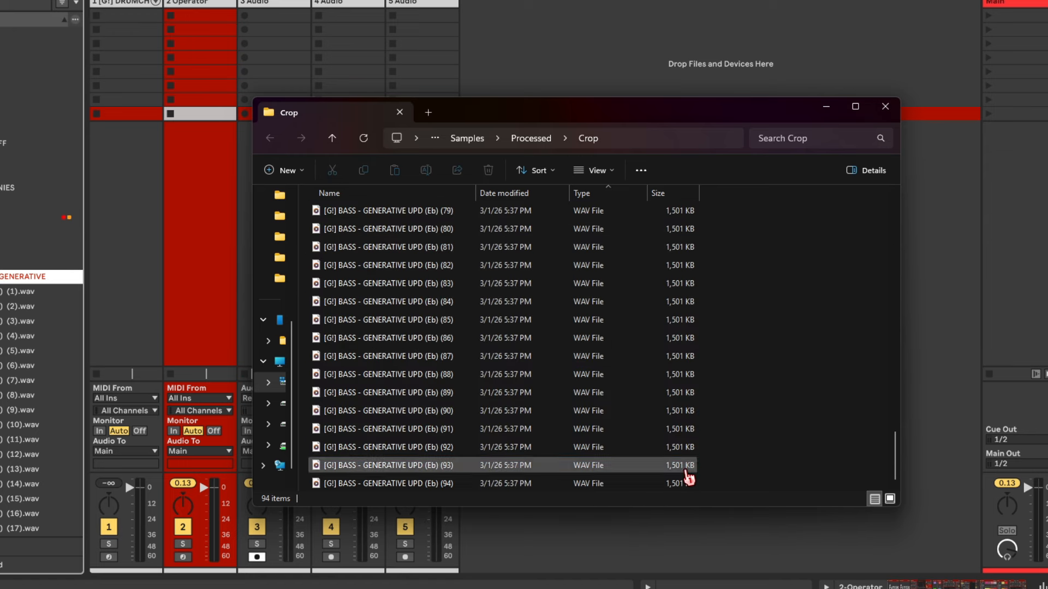
drag(715, 487, 573, 251)
scroll(577, 262, up, 20)
key(Down)
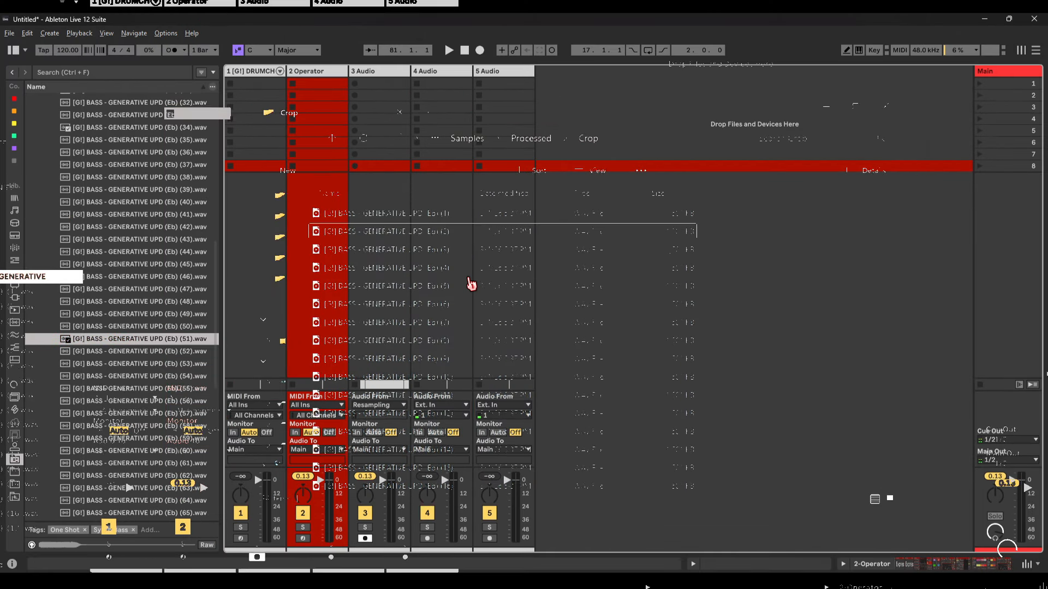
click(470, 282)
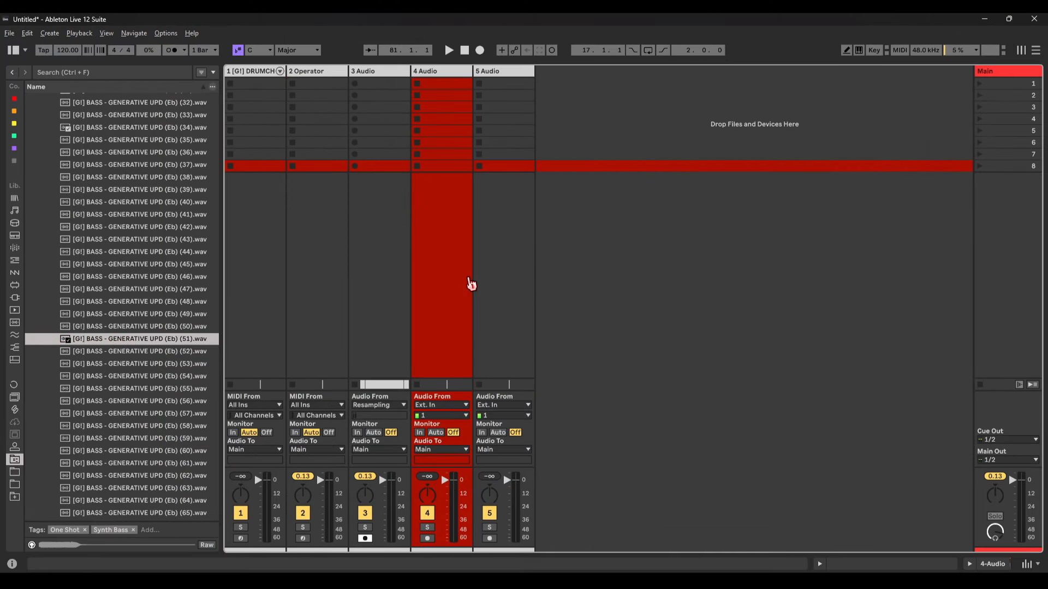
scroll(156, 310, up, 8)
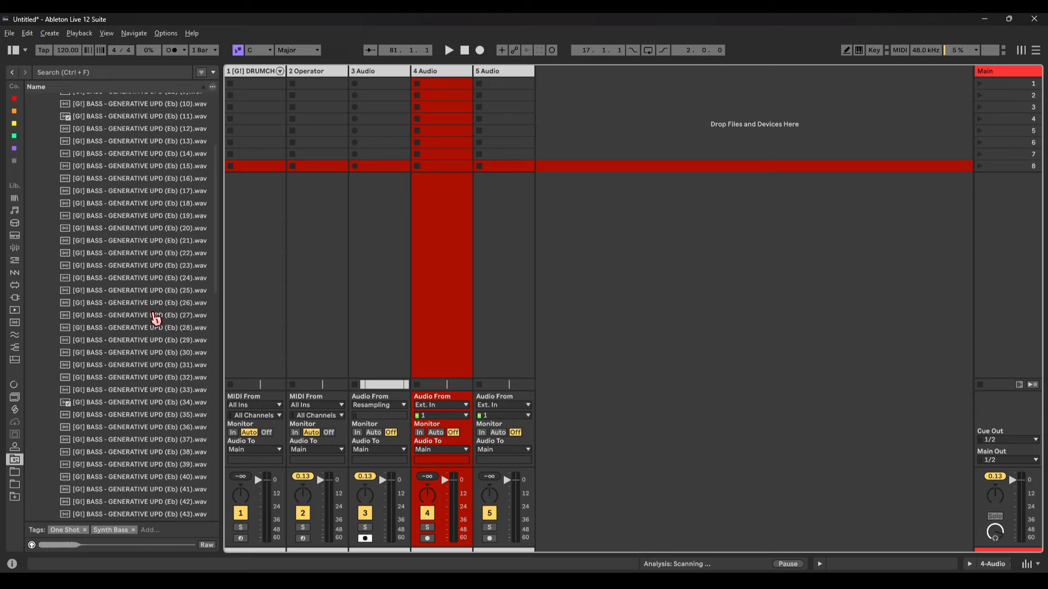
scroll(148, 323, up, 4)
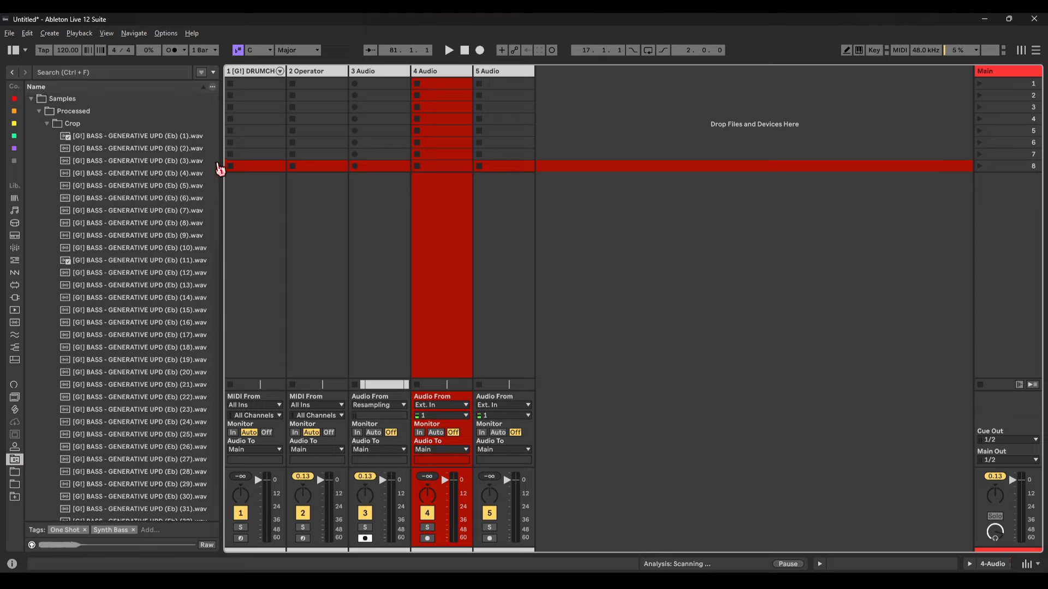
scroll(220, 174, down, 3)
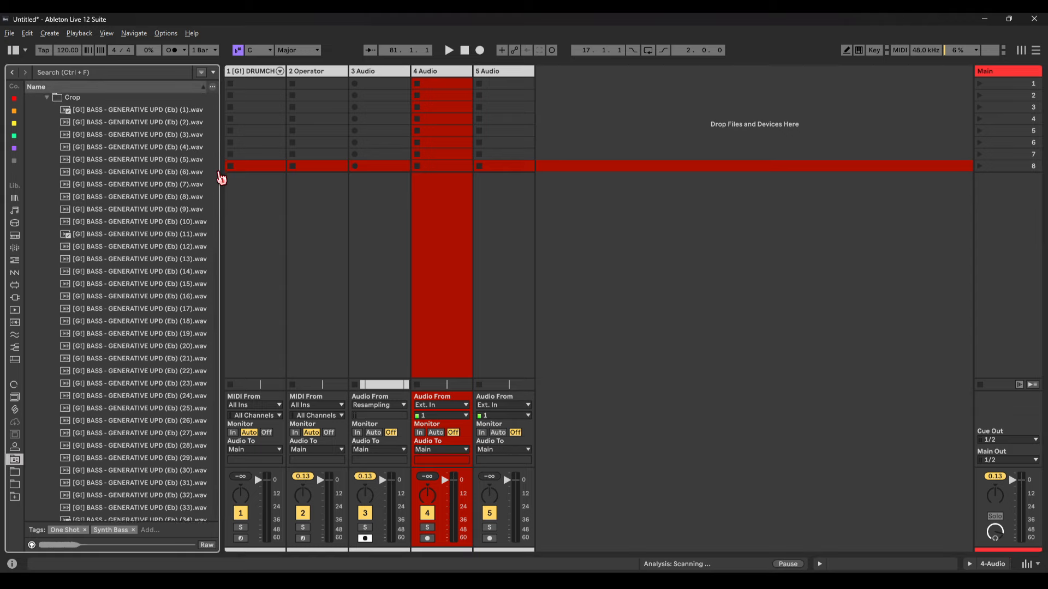
scroll(220, 169, up, 3)
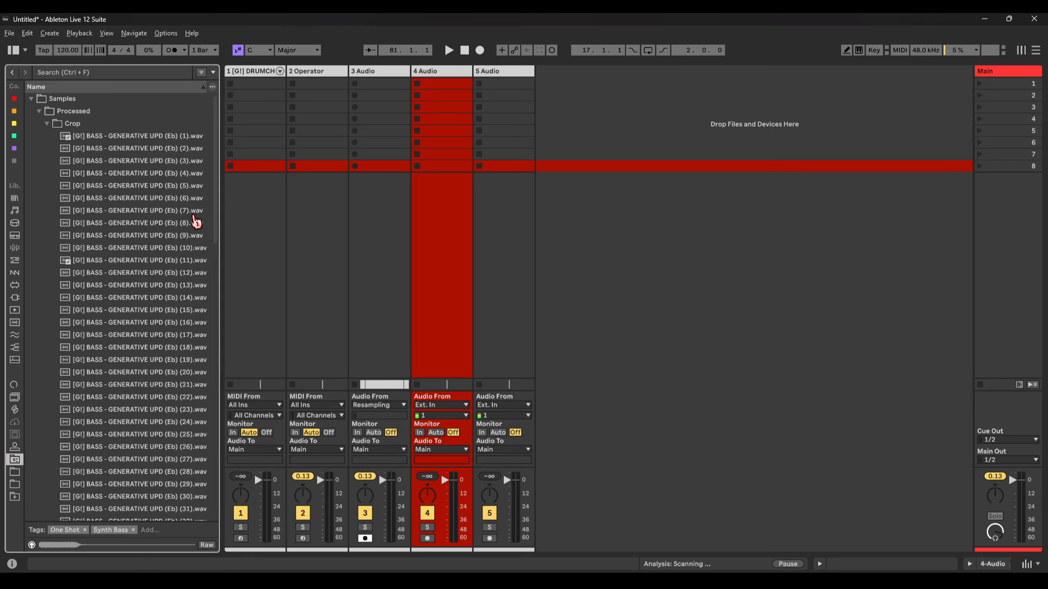
key(alt+Tab)
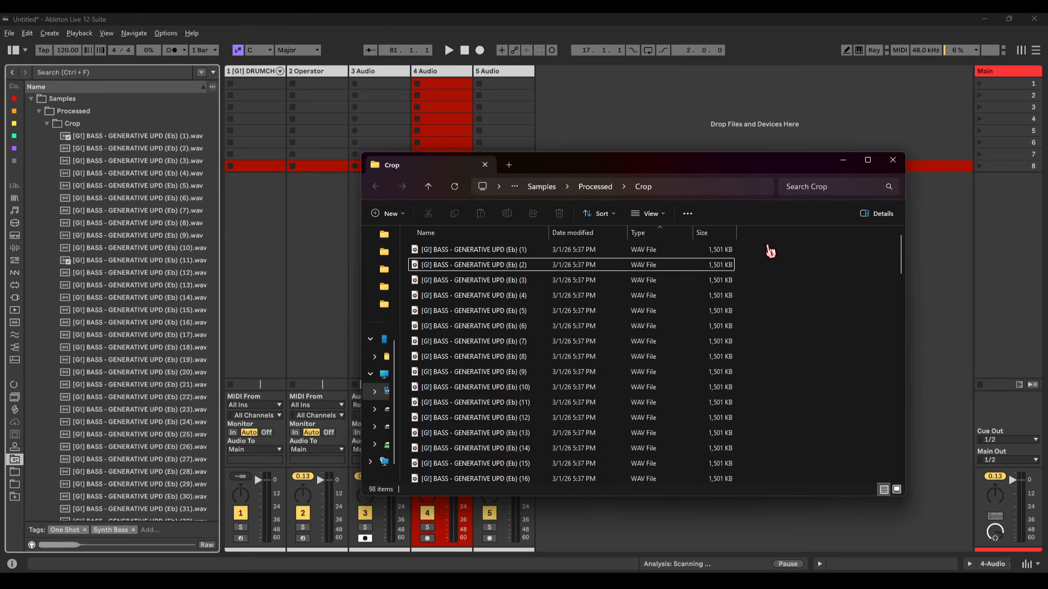
scroll(718, 273, down, 1)
scroll(627, 371, down, 20)
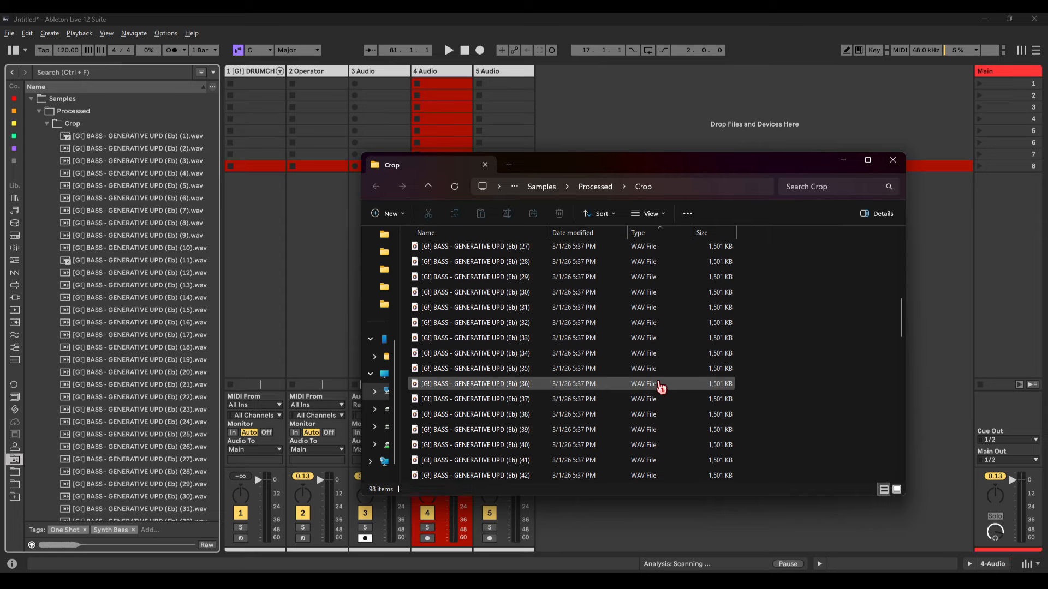
scroll(661, 382, up, 20)
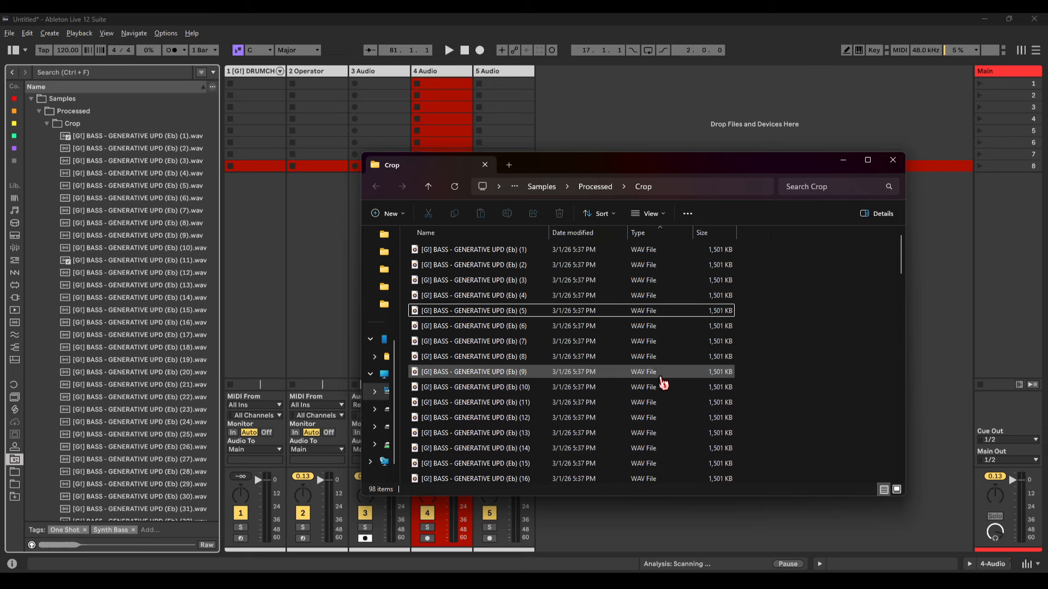
click(252, 224)
Step: Preview bass sample (1), then samples (94), (93), (92) and (91)
click(201, 136)
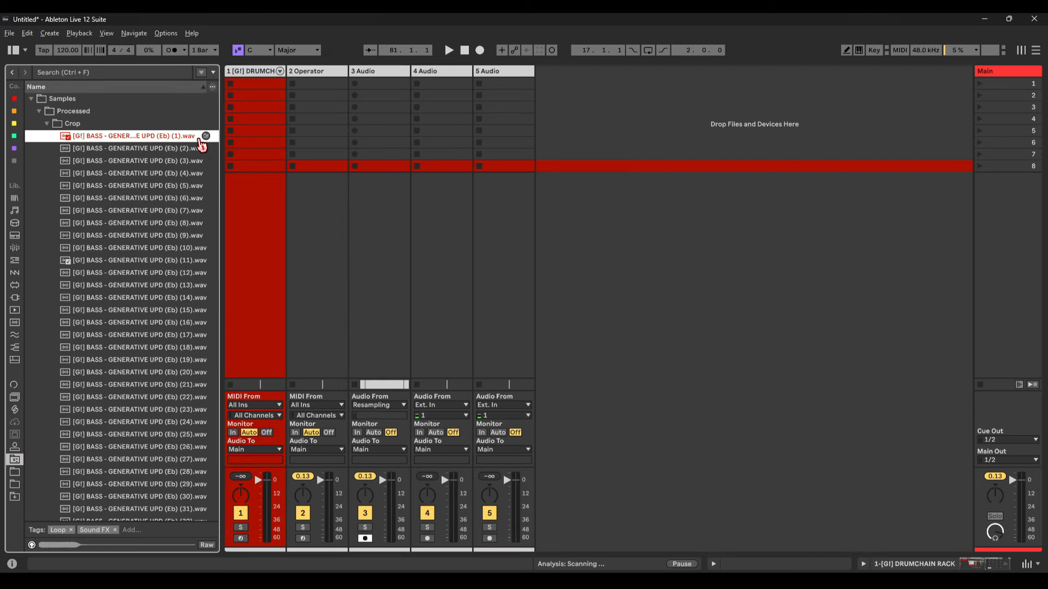
click(267, 237)
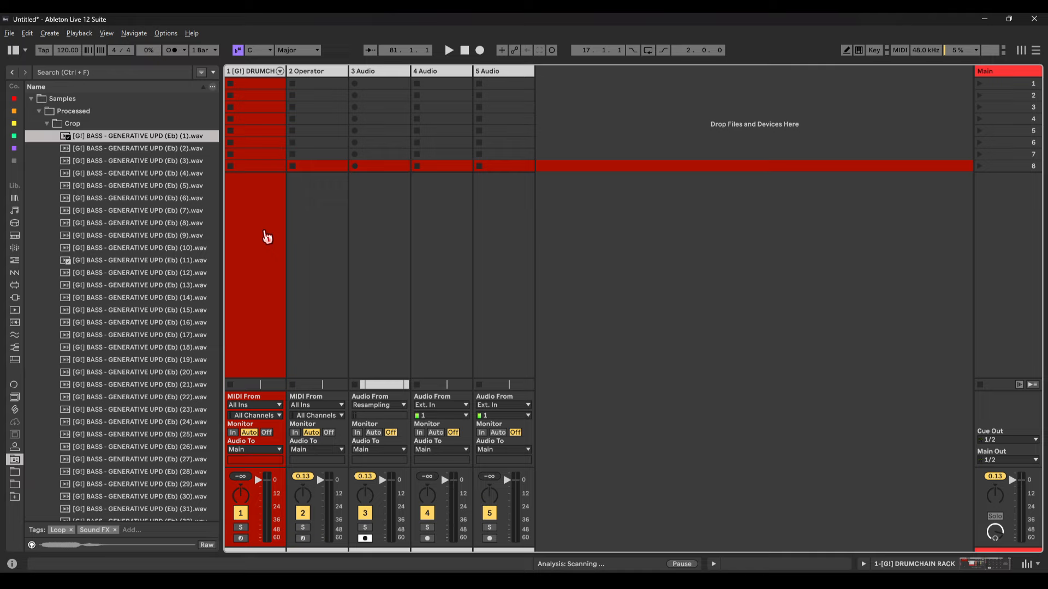
scroll(167, 481, down, 20)
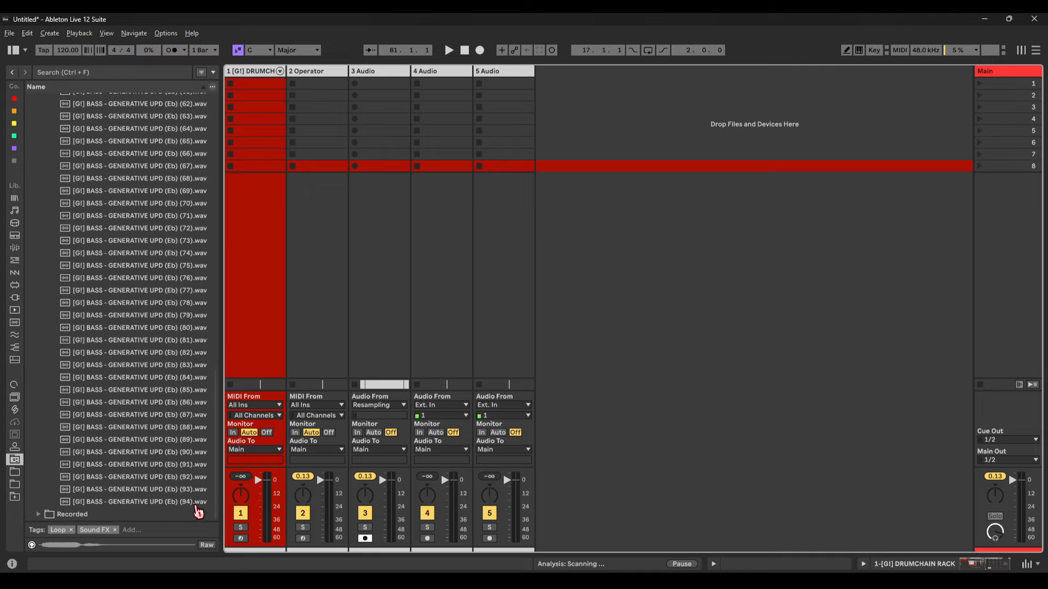
click(197, 505)
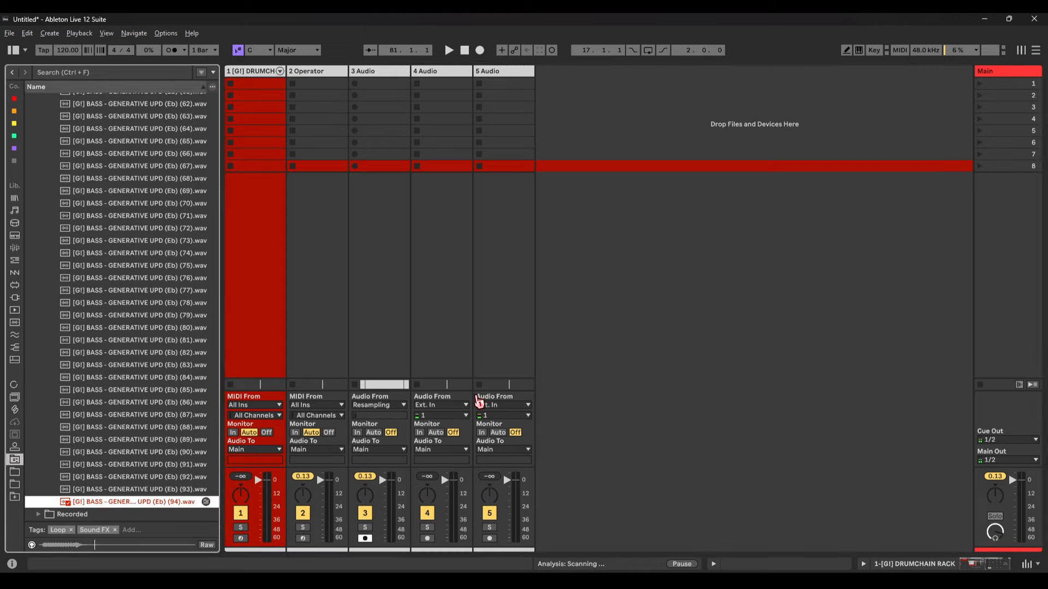
key(Up)
key(Up)
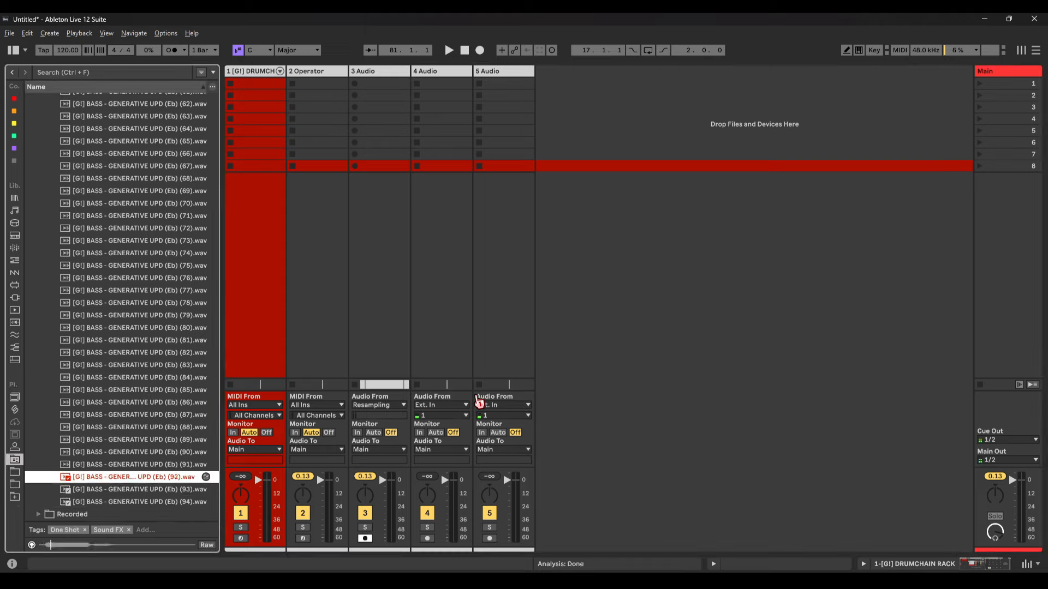
key(Up)
click(428, 250)
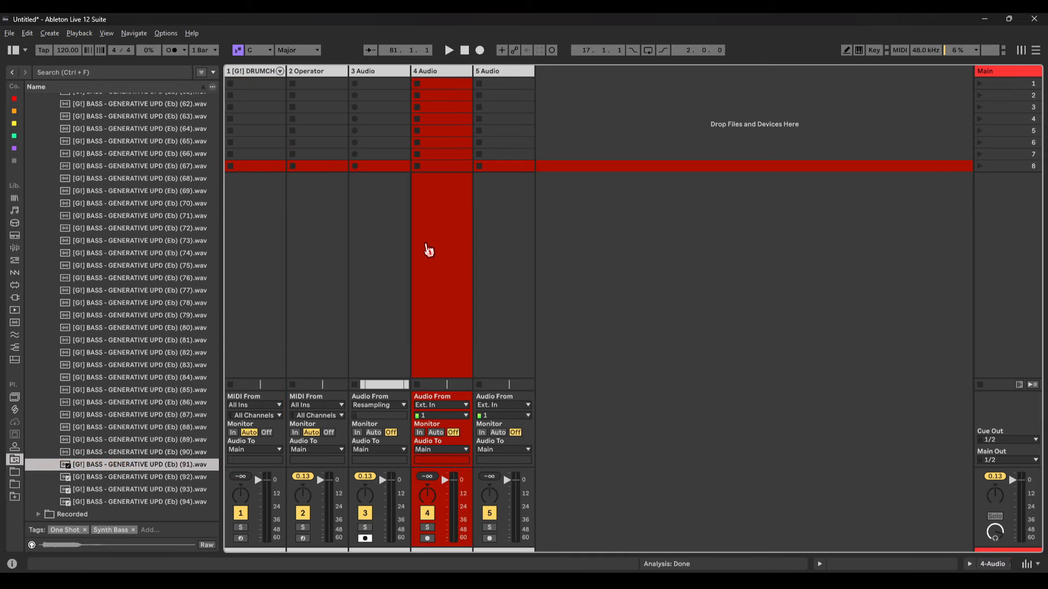
Step: Scroll back up the browser list and clear the track selection
scroll(160, 265, up, 6)
drag(217, 340, 231, 109)
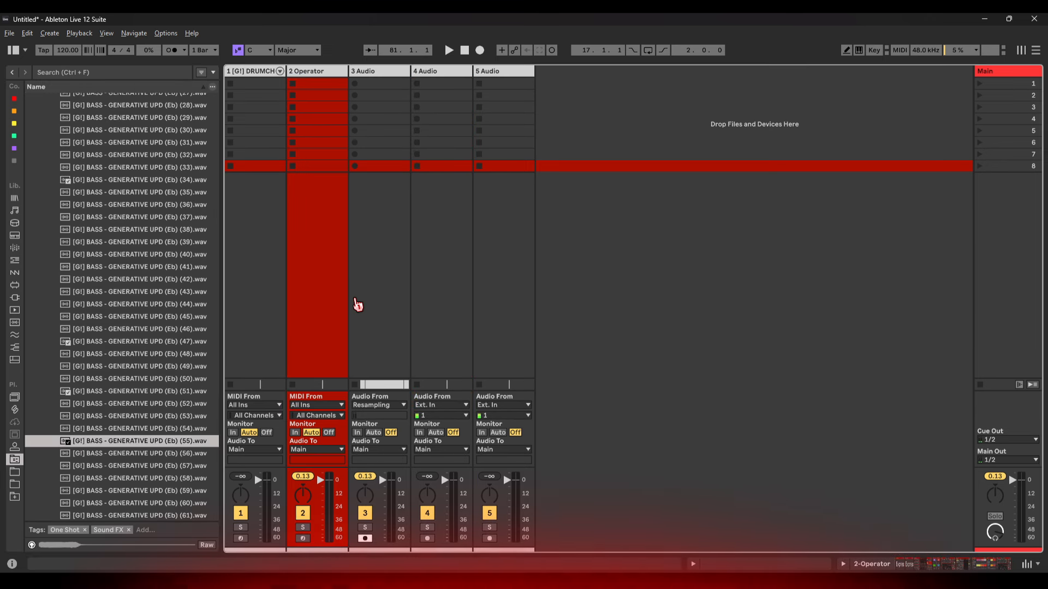
click(824, 246)
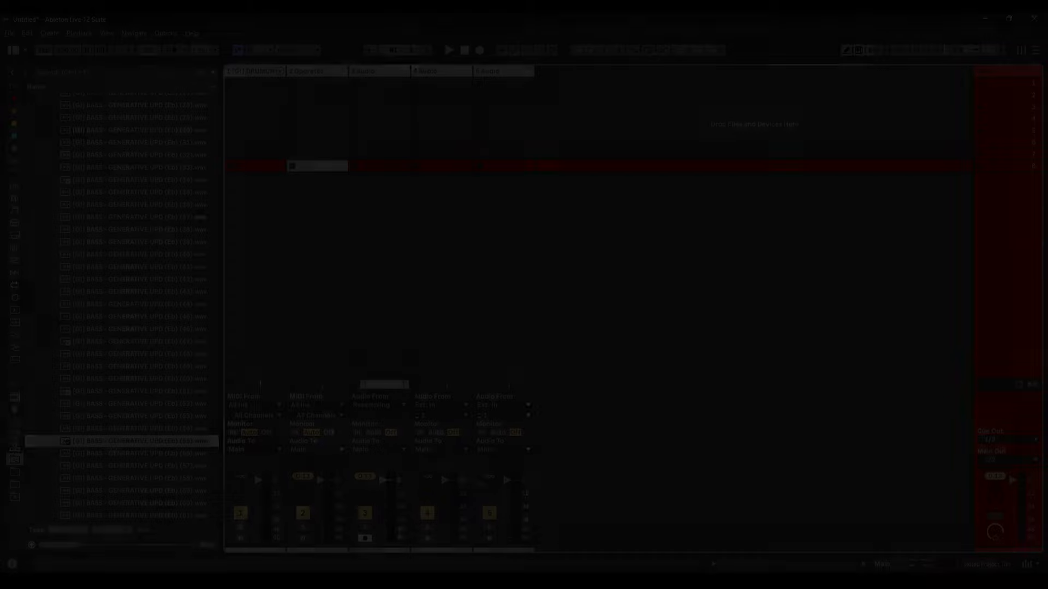